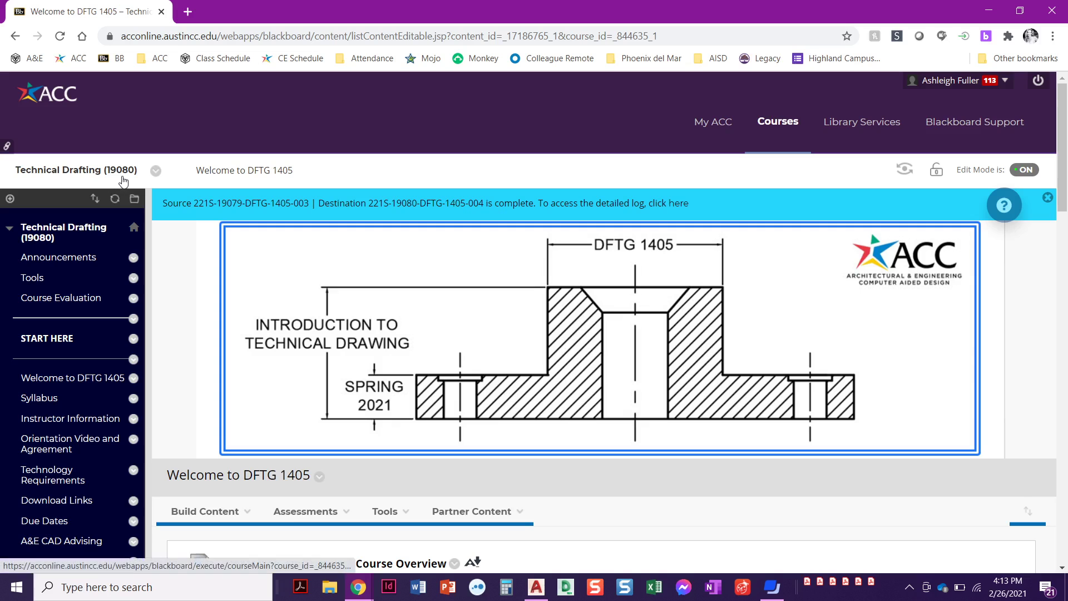
Open Download Links and highlight 'Google Drive File Stream (GDFS)' in the Home Folder Management Guide.
mouse_move(149, 192)
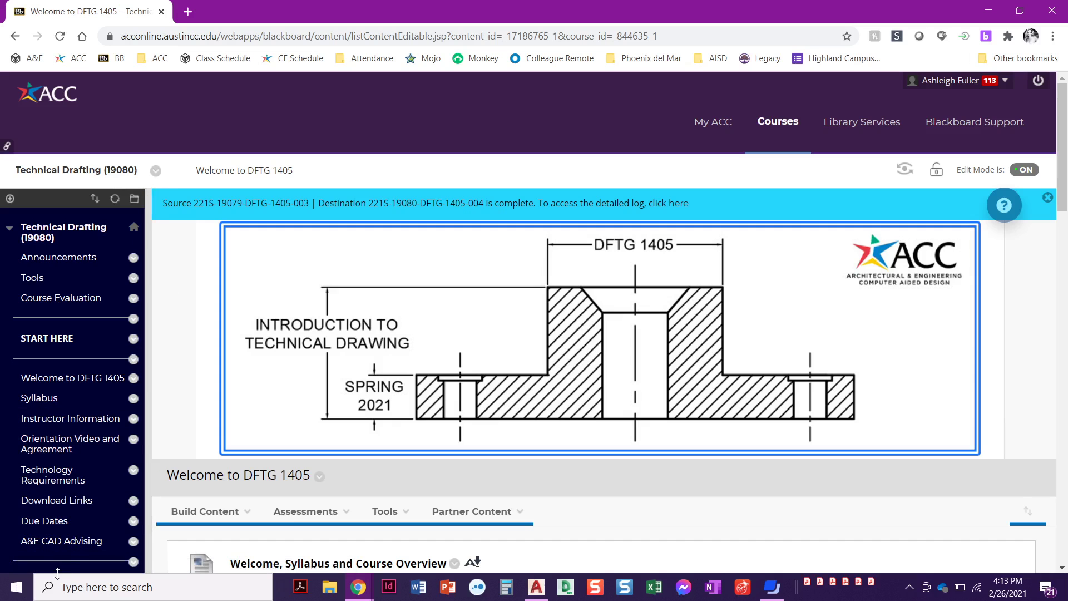
click(79, 508)
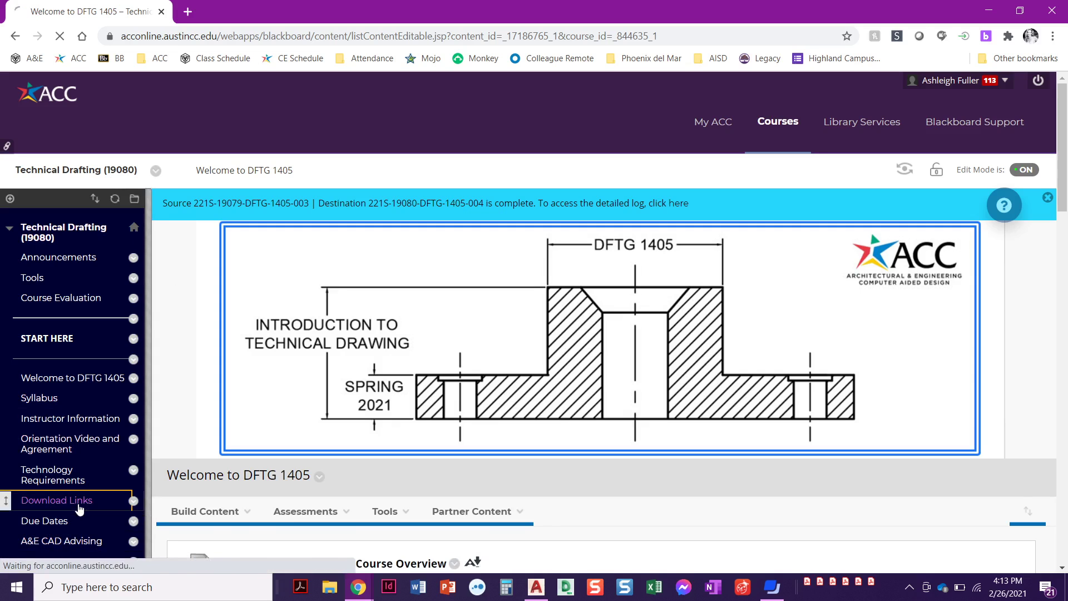
scroll(233, 460, down, 1)
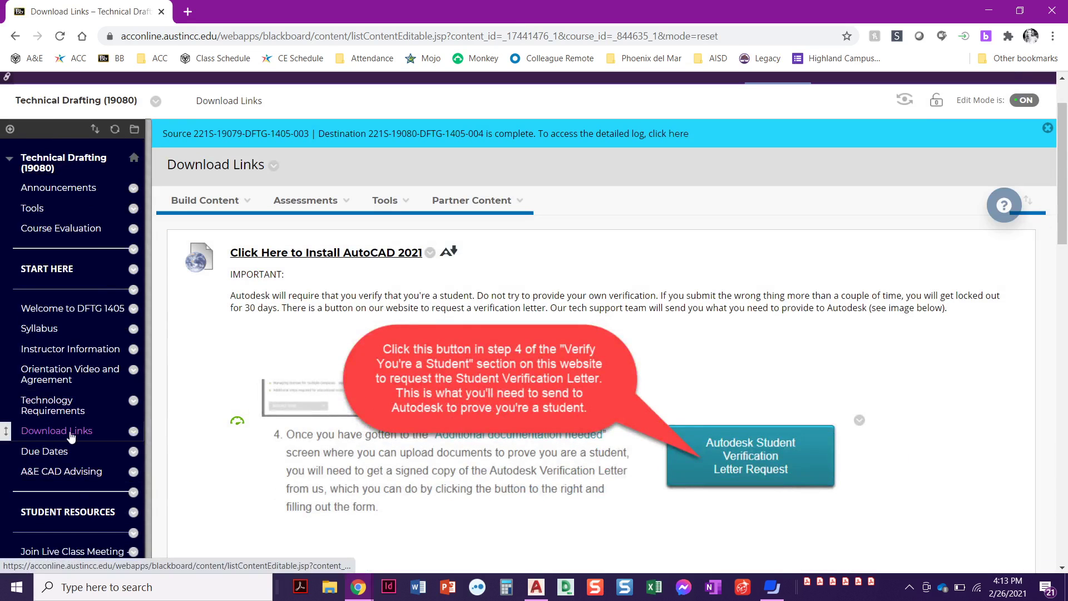
scroll(241, 410, down, 5)
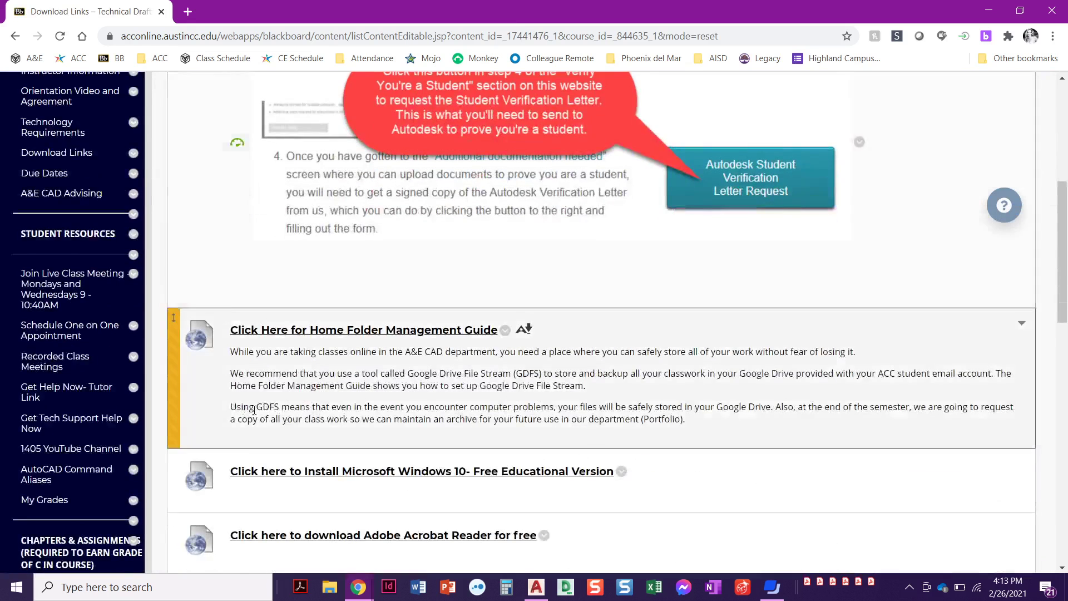
scroll(245, 407, down, 1)
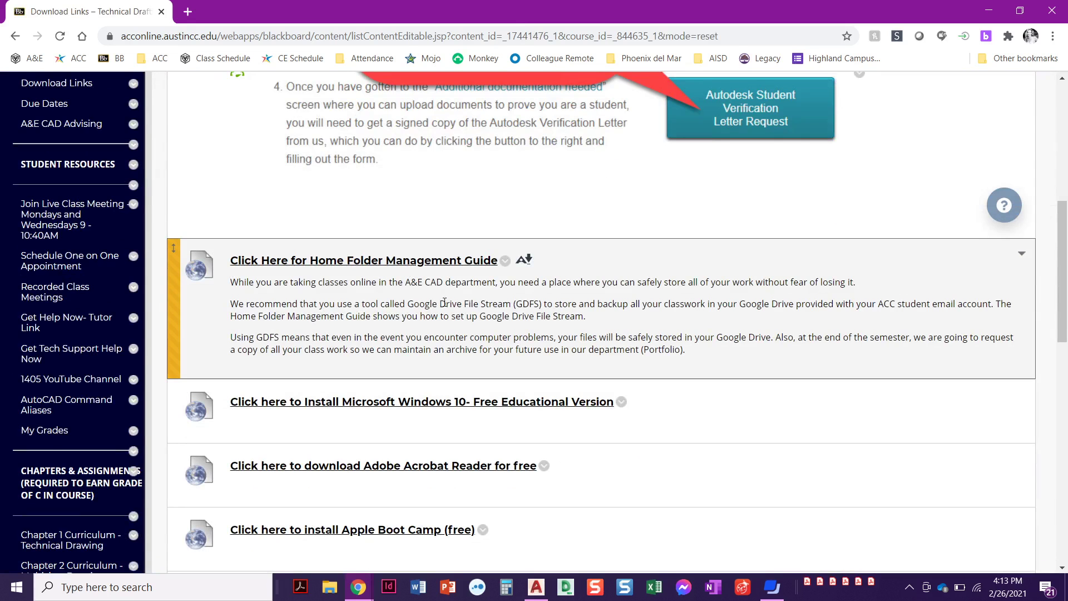
drag(408, 303, 546, 307)
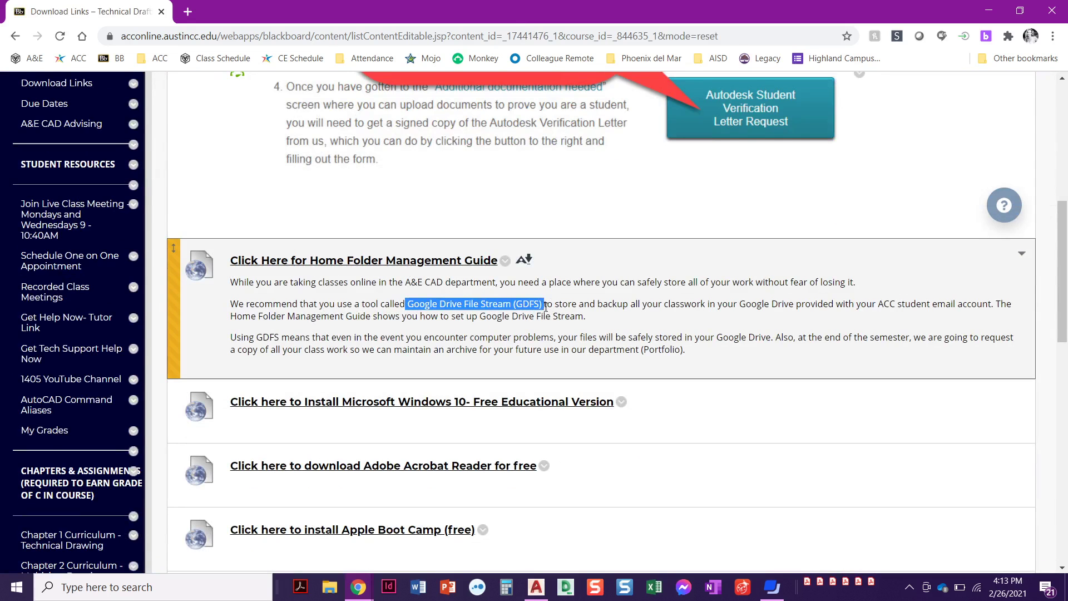
click(532, 333)
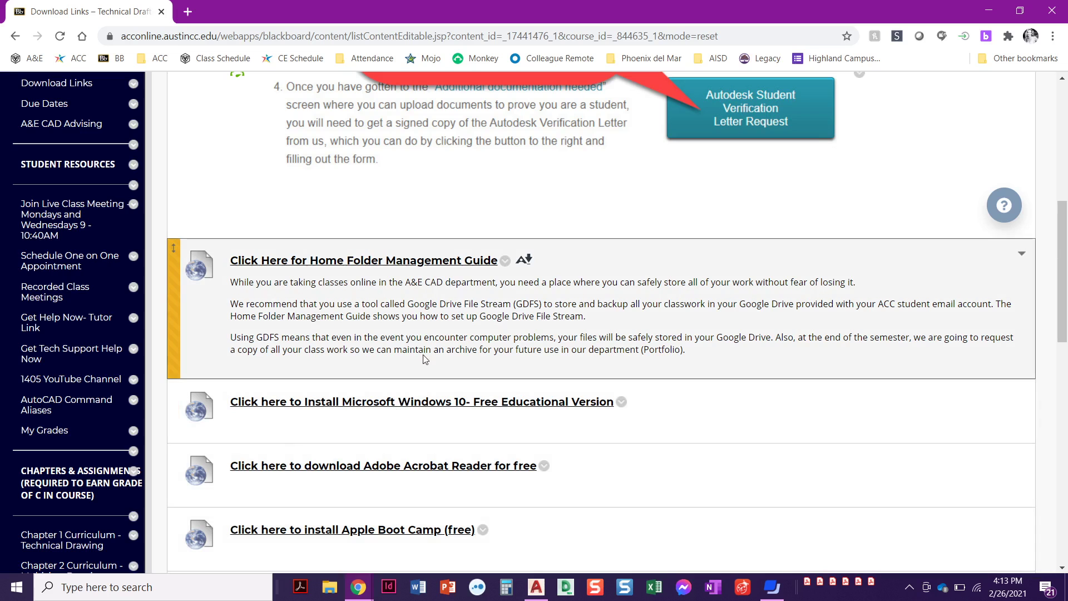
drag(414, 304, 536, 305)
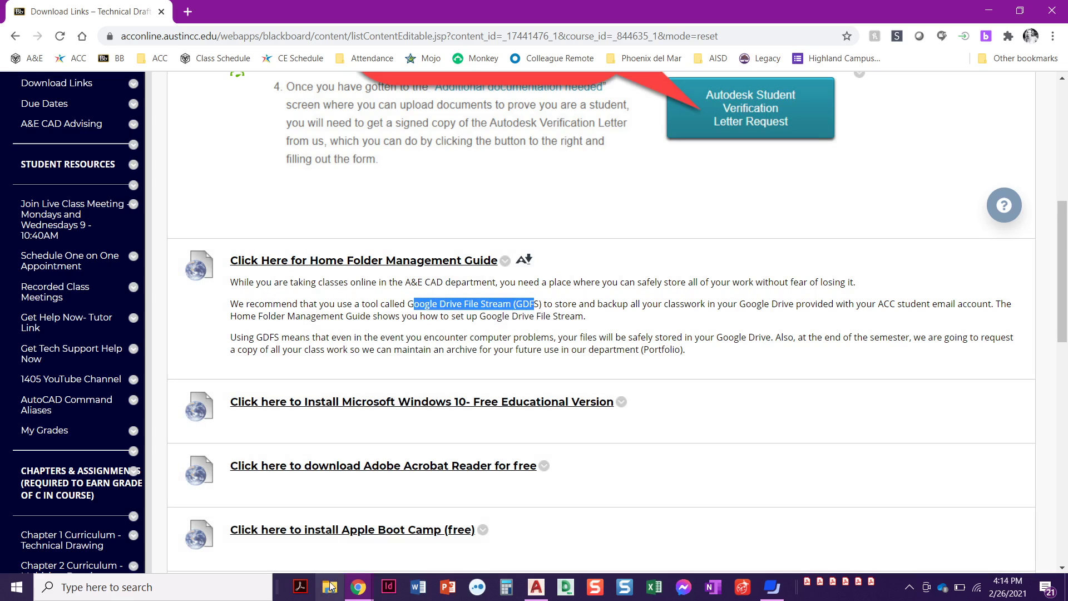
Browse Google Drive (G:) > My Drive > !!! DFTG 1405 Spring 2021 MW in File Explorer, then minimize it.
click(329, 587)
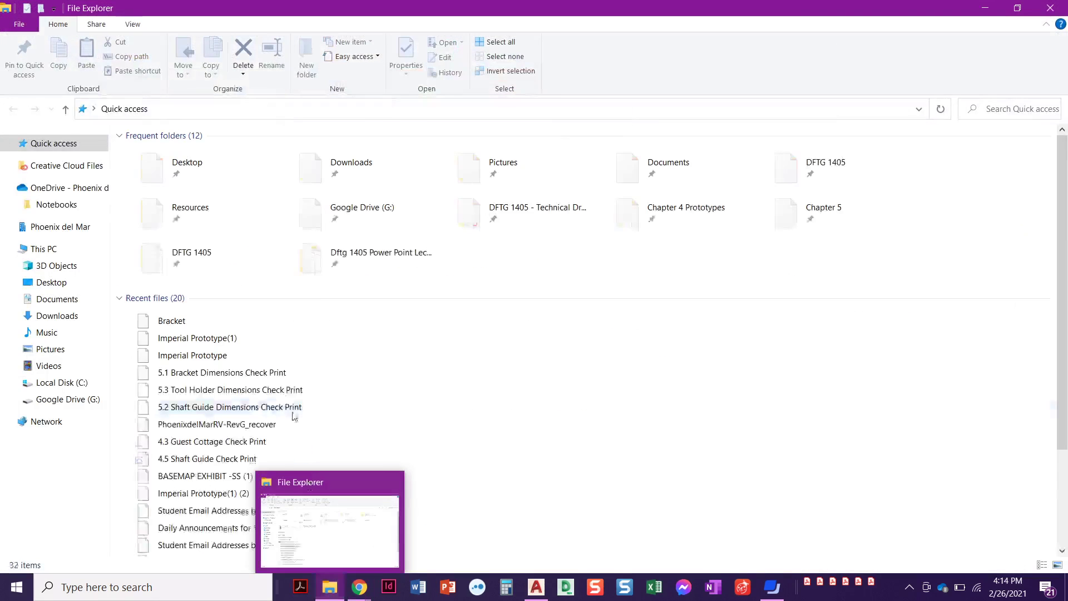
click(63, 405)
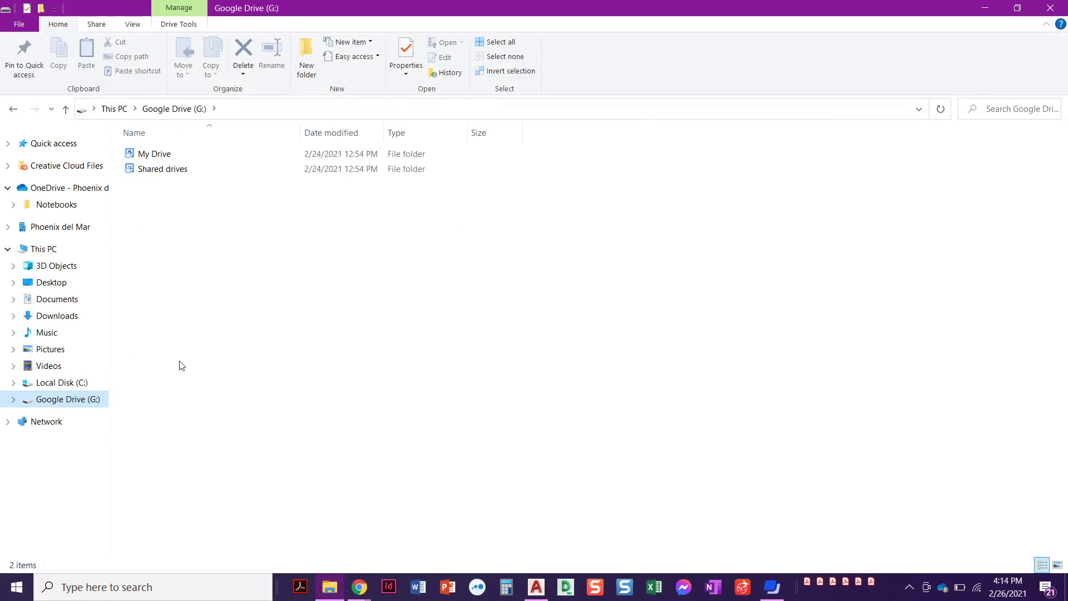
double_click(151, 159)
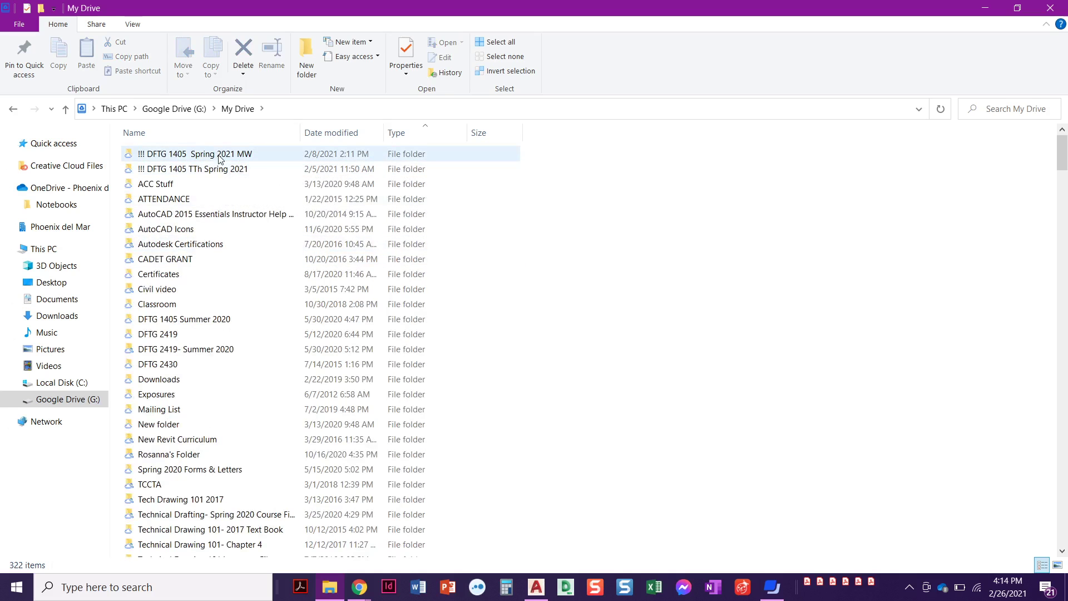
click(203, 157)
double_click(203, 156)
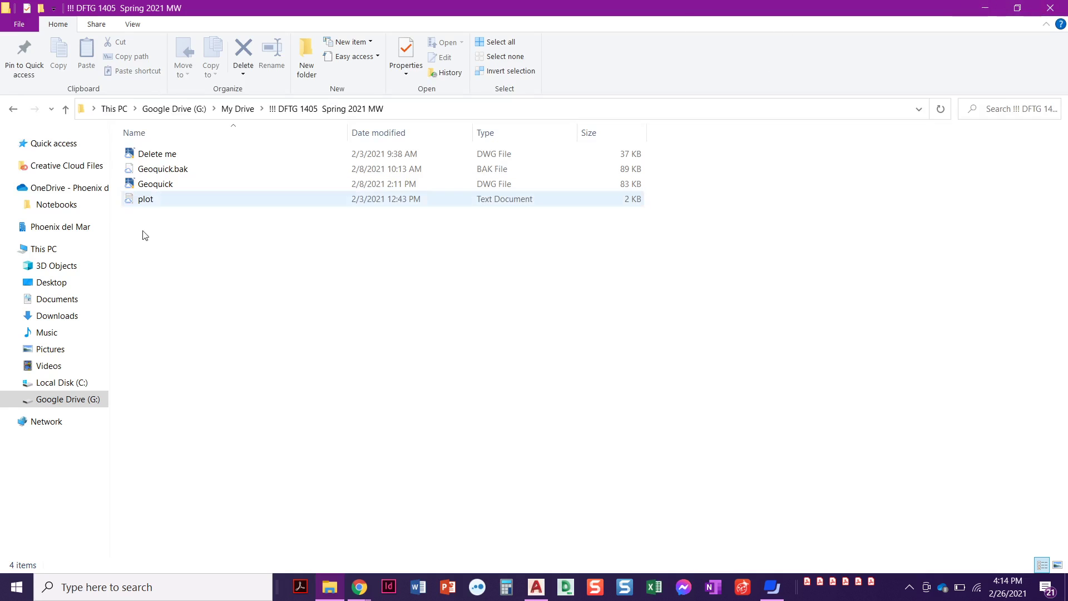
click(985, 7)
click(532, 309)
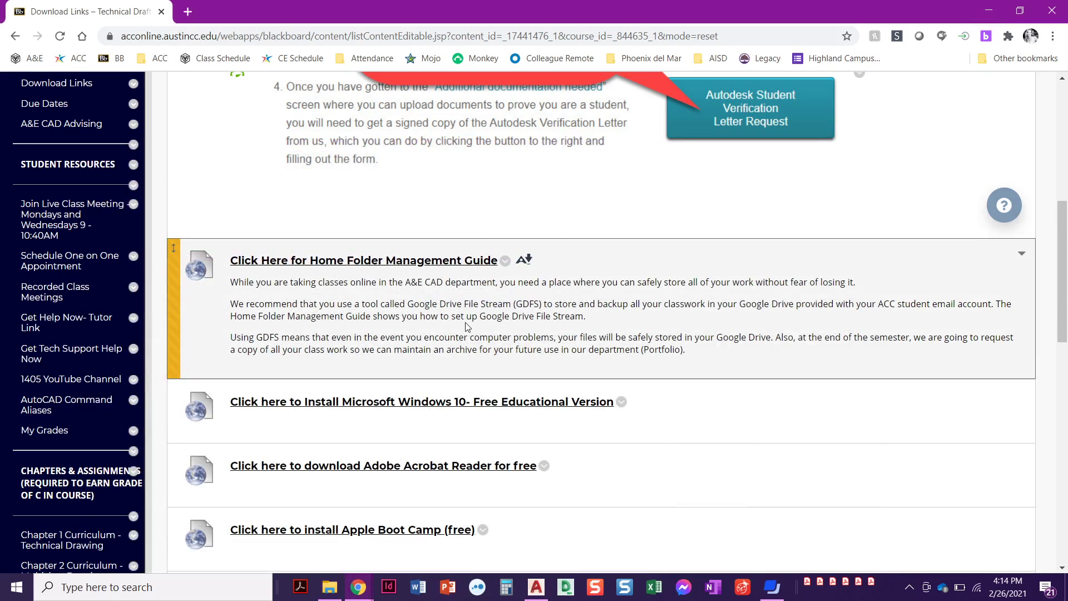
scroll(466, 327, down, 1)
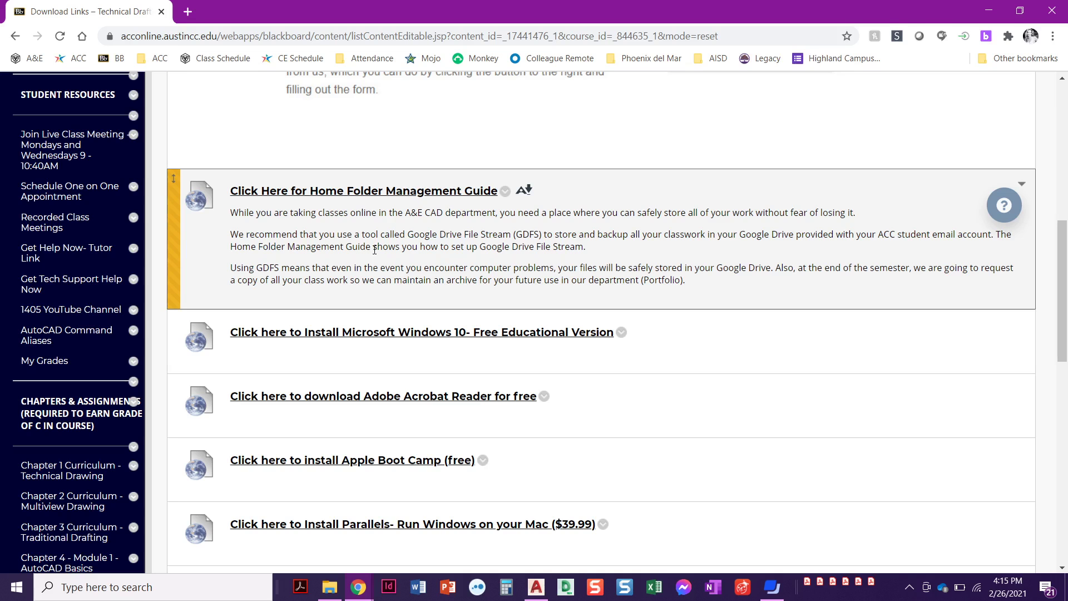
scroll(374, 252, down, 3)
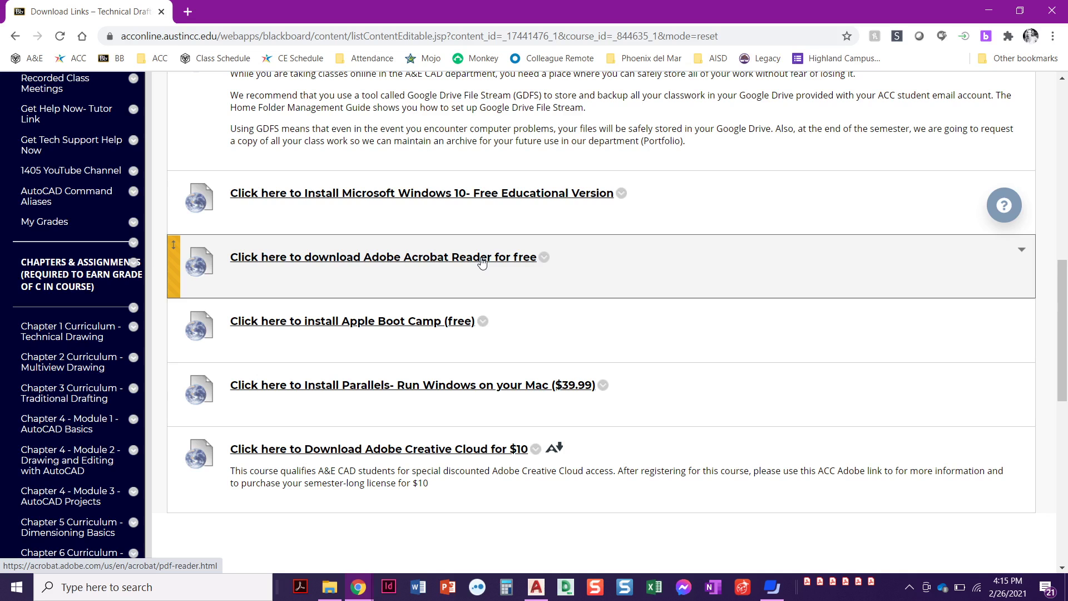
scroll(585, 362, up, 3)
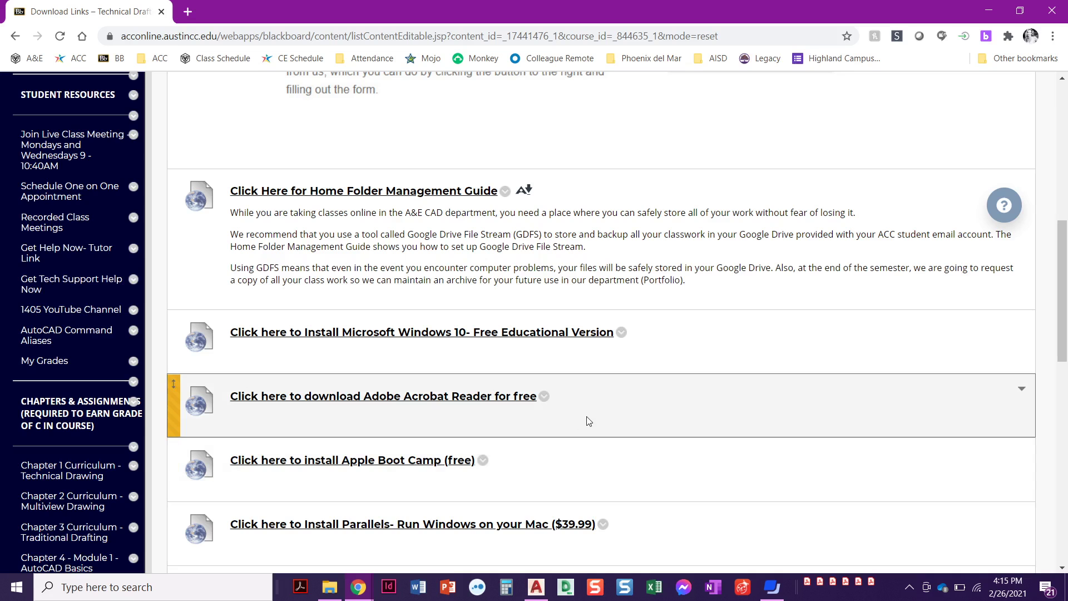
key(alt+Tab)
key(alt+Tab)
key(alt+Tab)
key(alt+Tab)
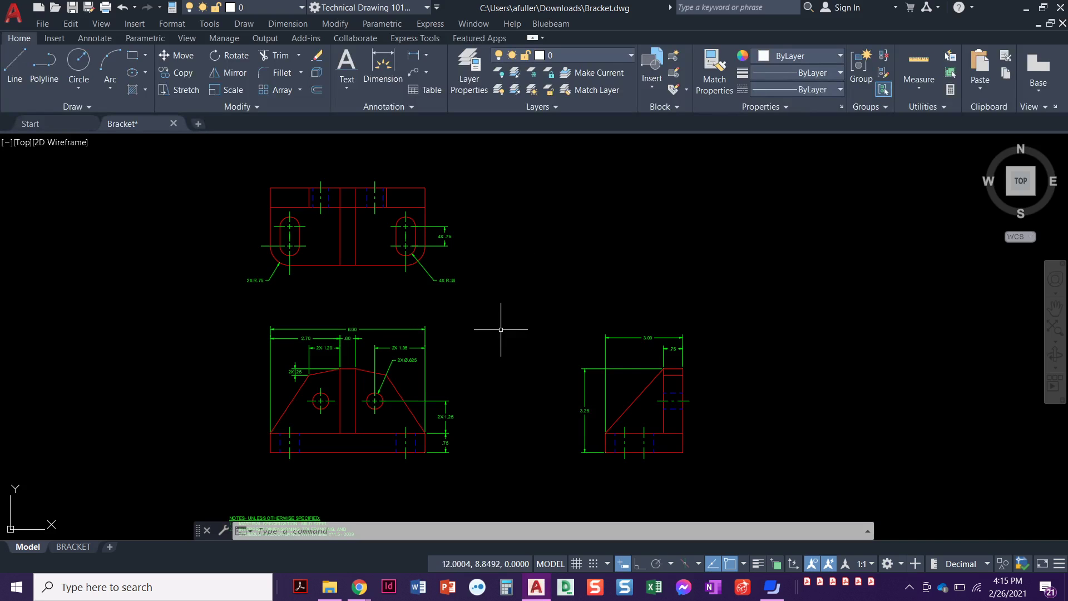
Switch to the BRACKET paper layout and zoom in on the title block.
middle_drag(497, 332, 480, 334)
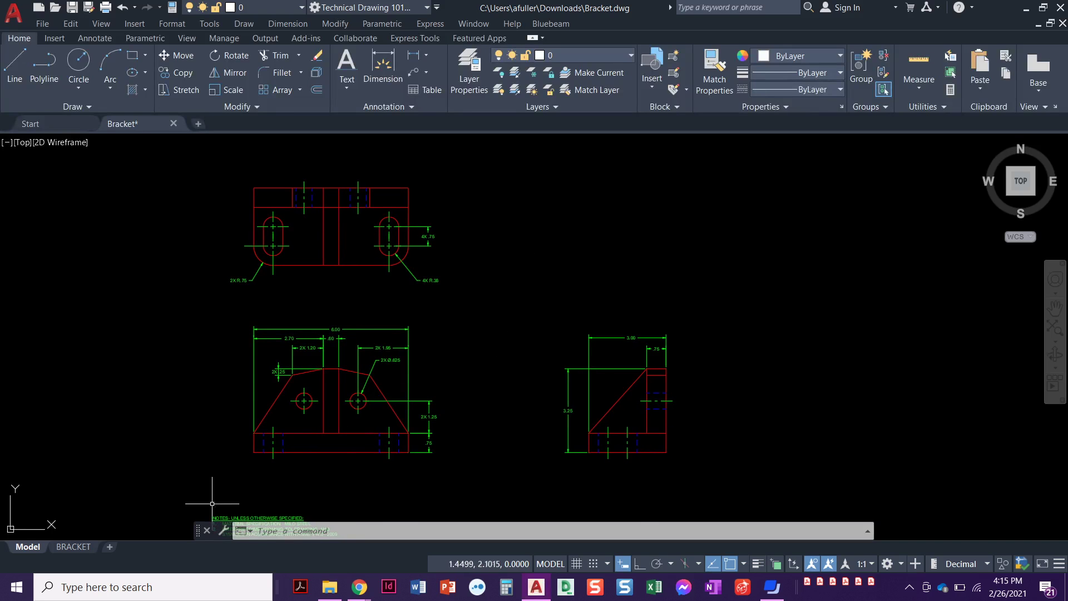
click(73, 547)
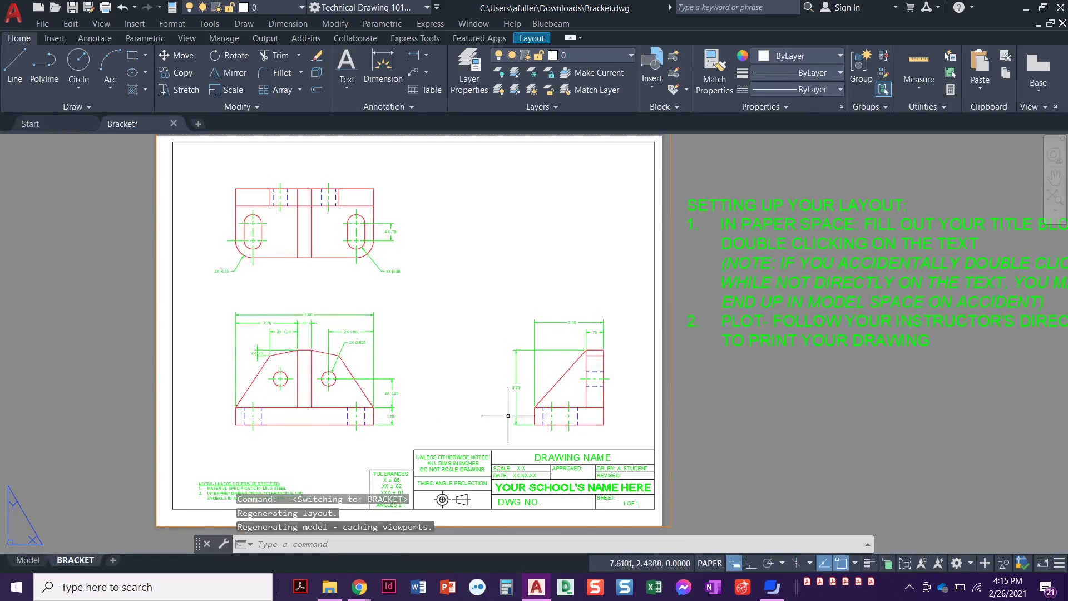
scroll(557, 475, up, 2)
middle_drag(545, 474, 523, 396)
scroll(579, 443, up, 2)
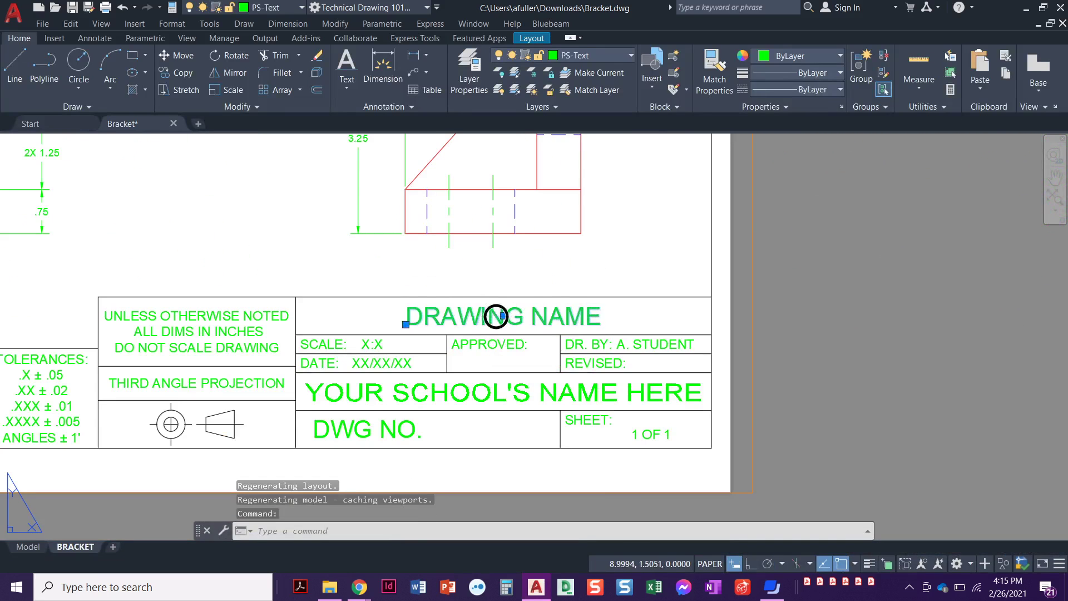
Replace the DRAWING NAME placeholder text with BRACKET.
double_click(496, 316)
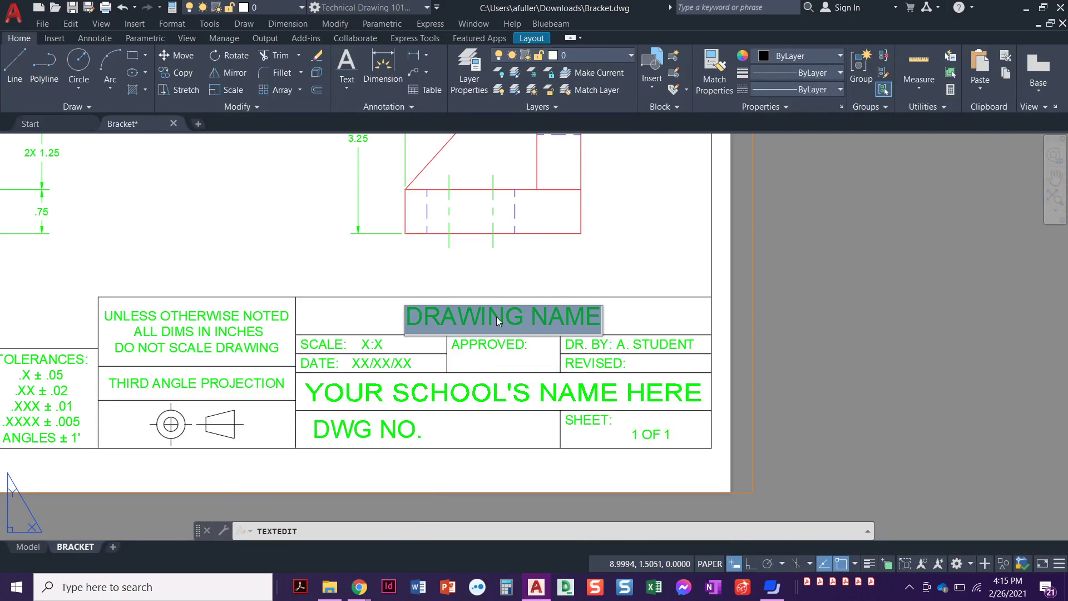
text(BRACKET)
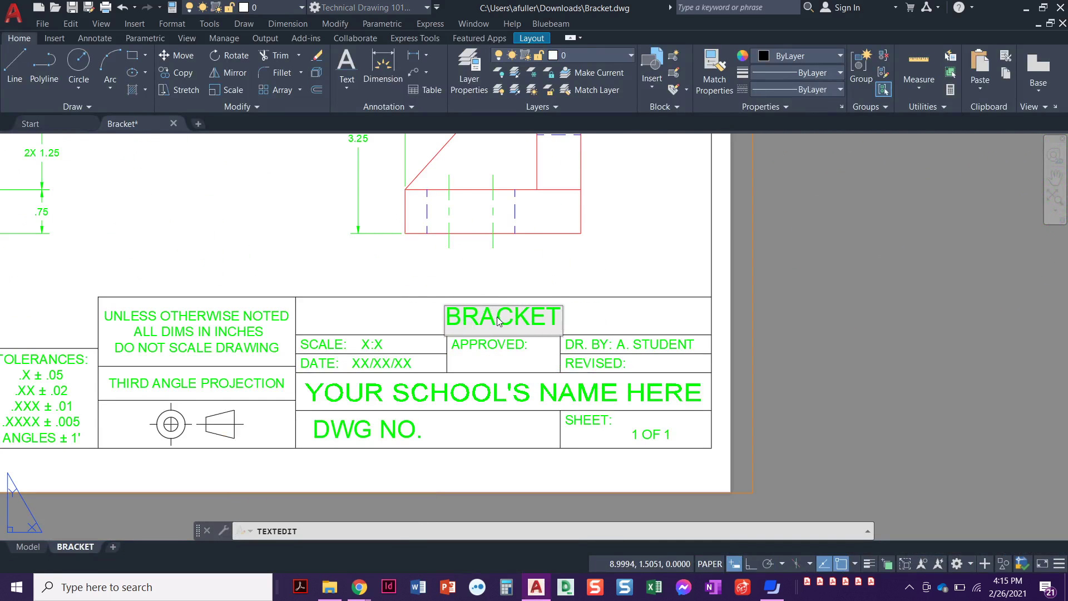
click(372, 344)
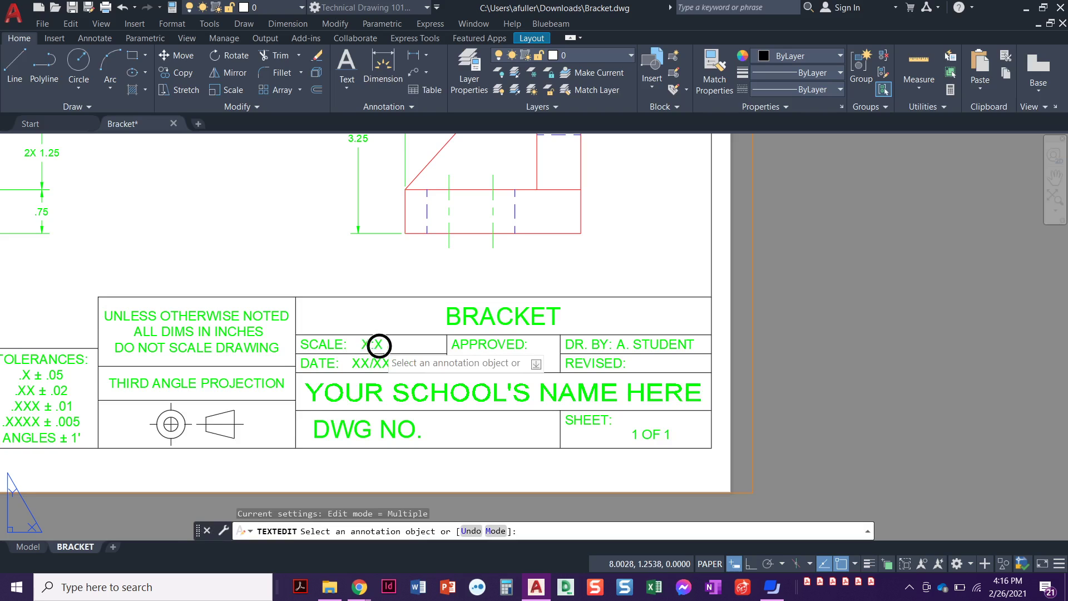
key(Escape)
key(Escape)
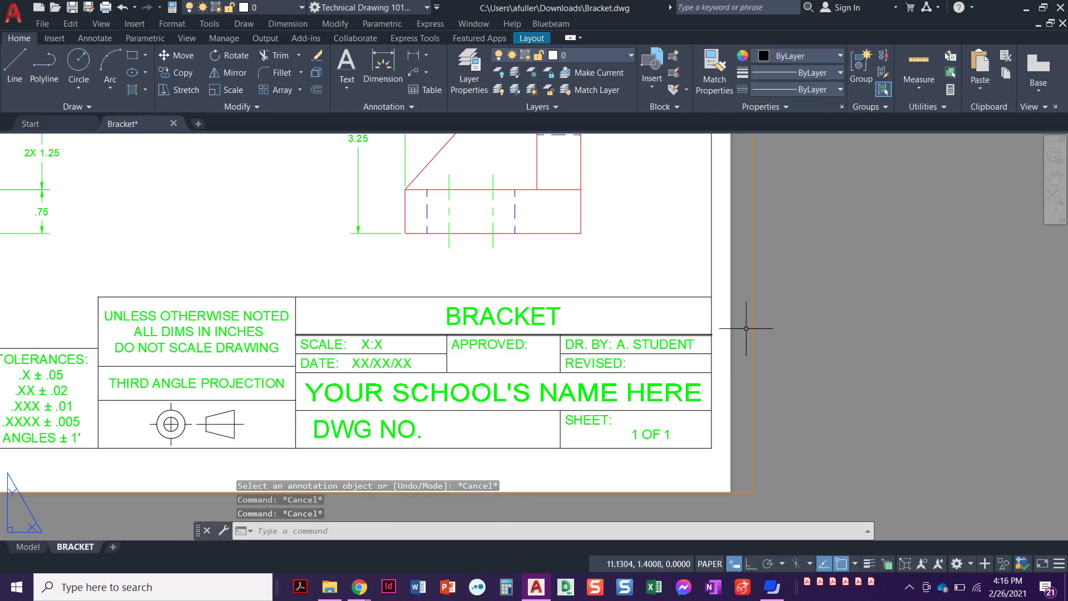
click(753, 329)
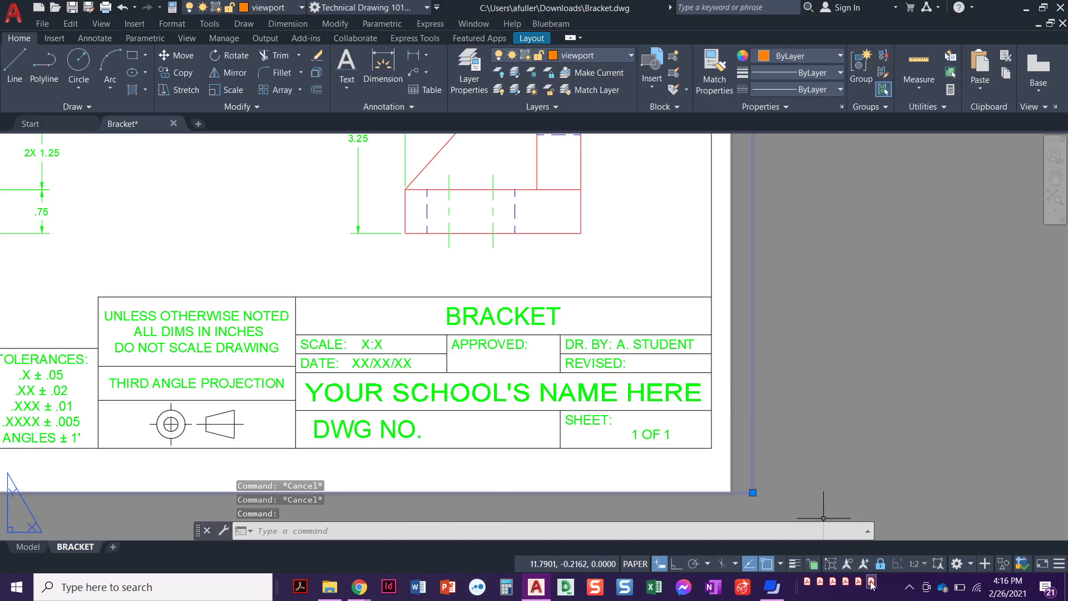
key(Escape)
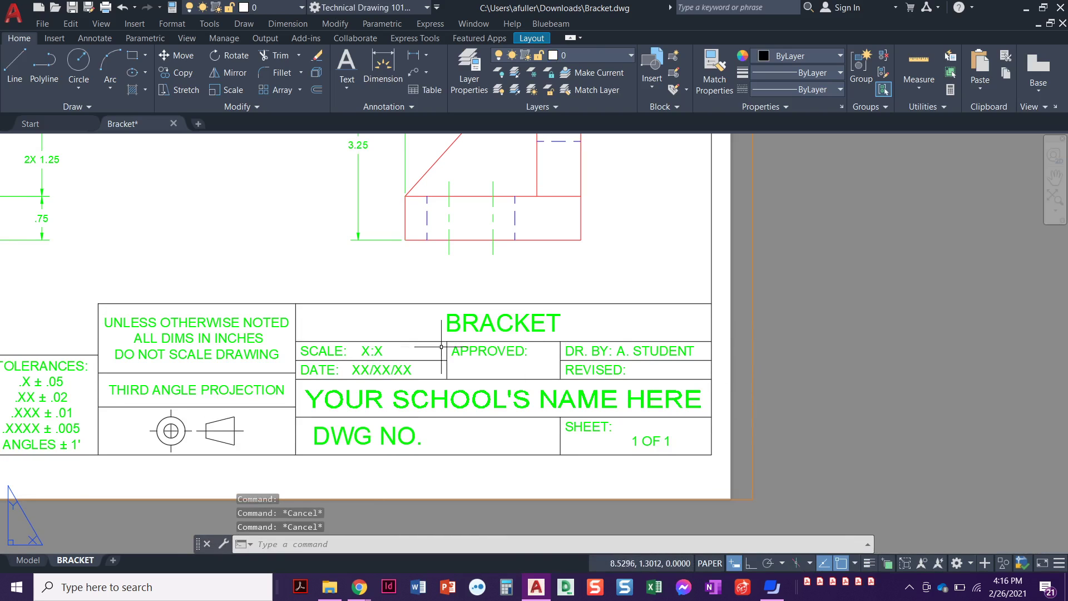
Enter scale 1:2, date 2/26/21 and the drafter's name in the title block.
double_click(376, 350)
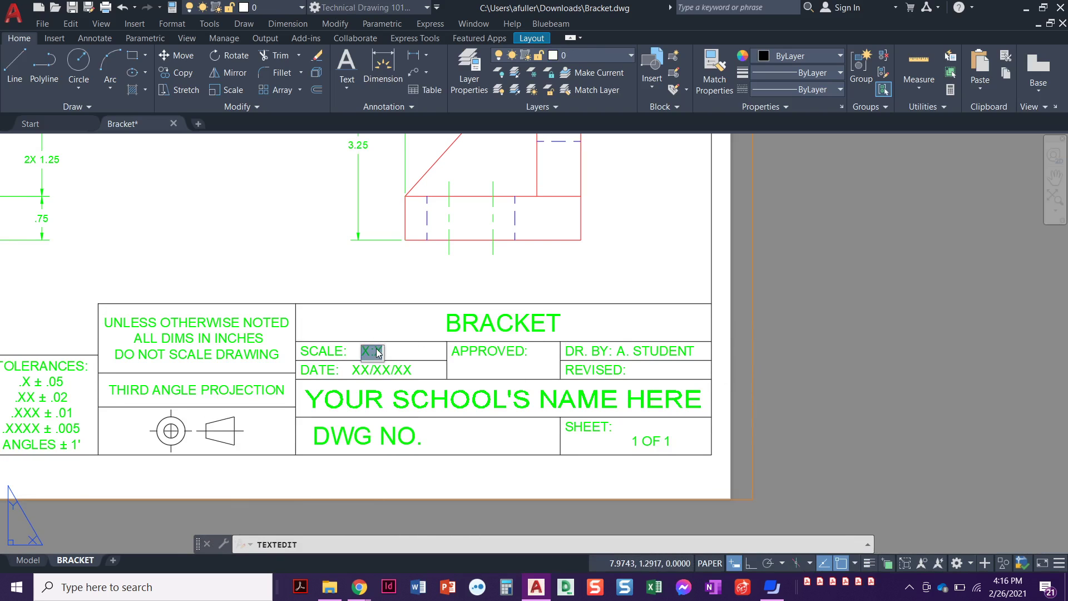
text(1:1)
click(401, 374)
click(400, 374)
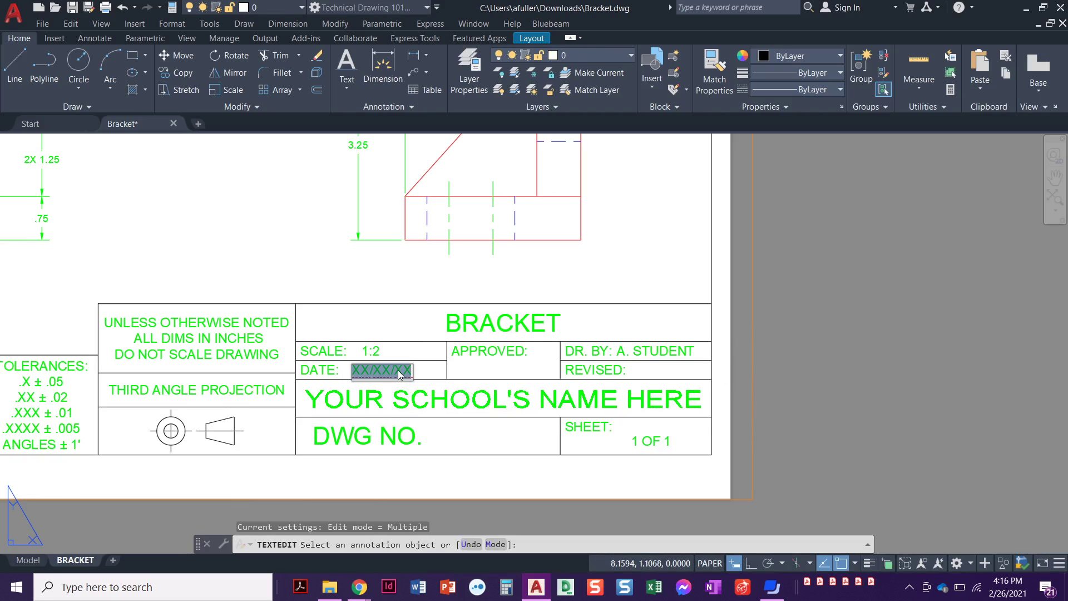
text(2/)
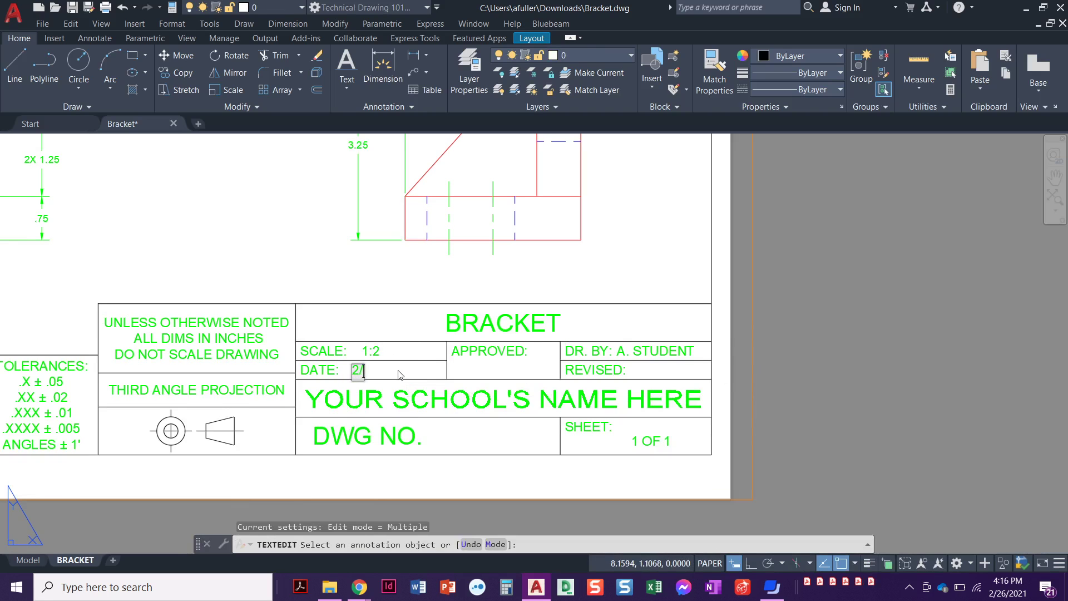
text(26/21)
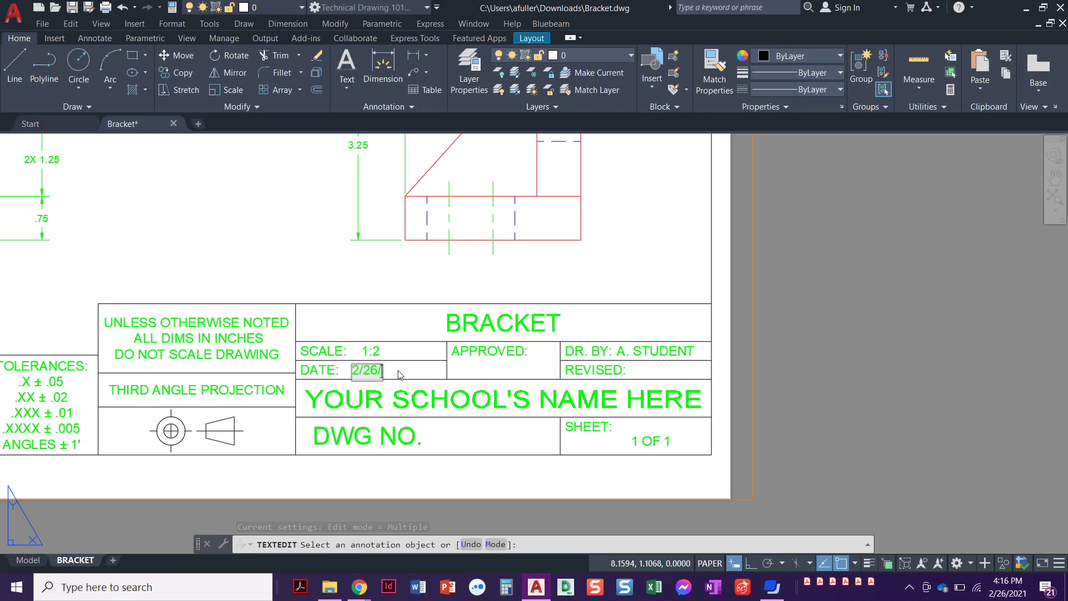
click(635, 354)
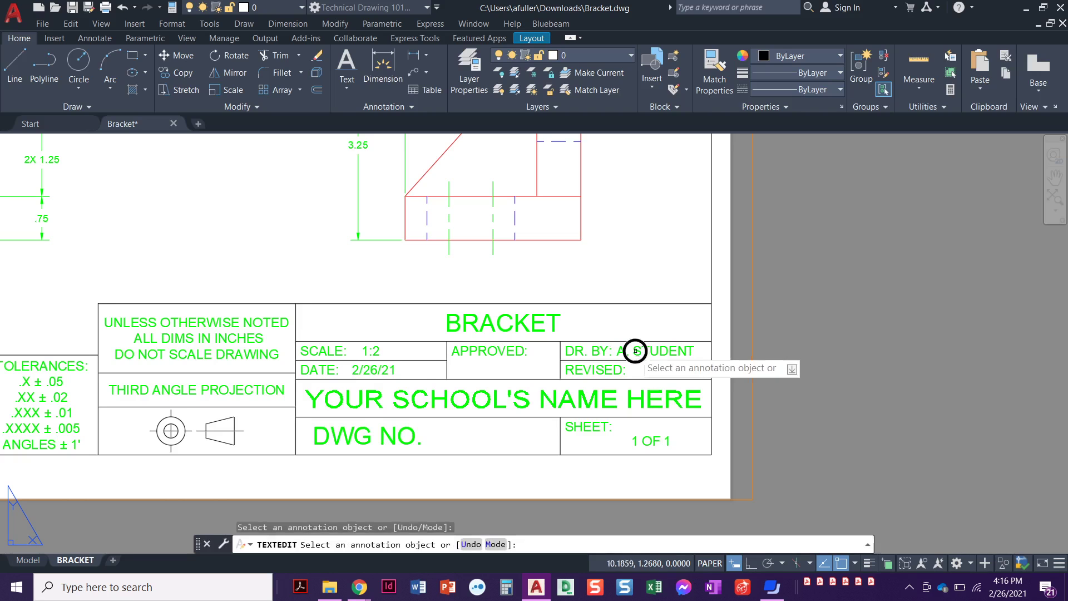
click(649, 359)
text(A)
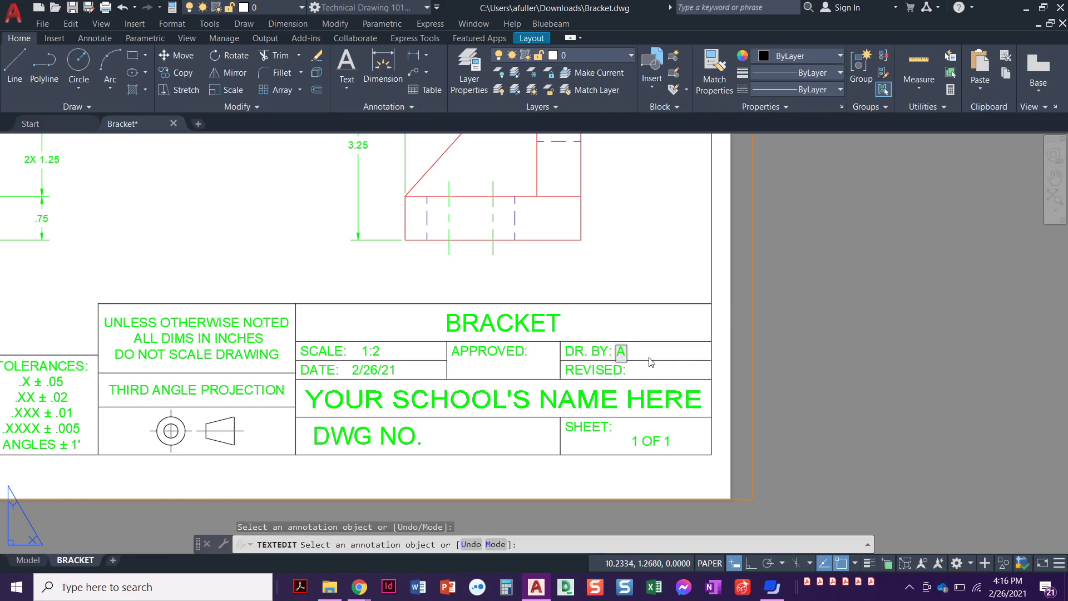
text(. FULLER)
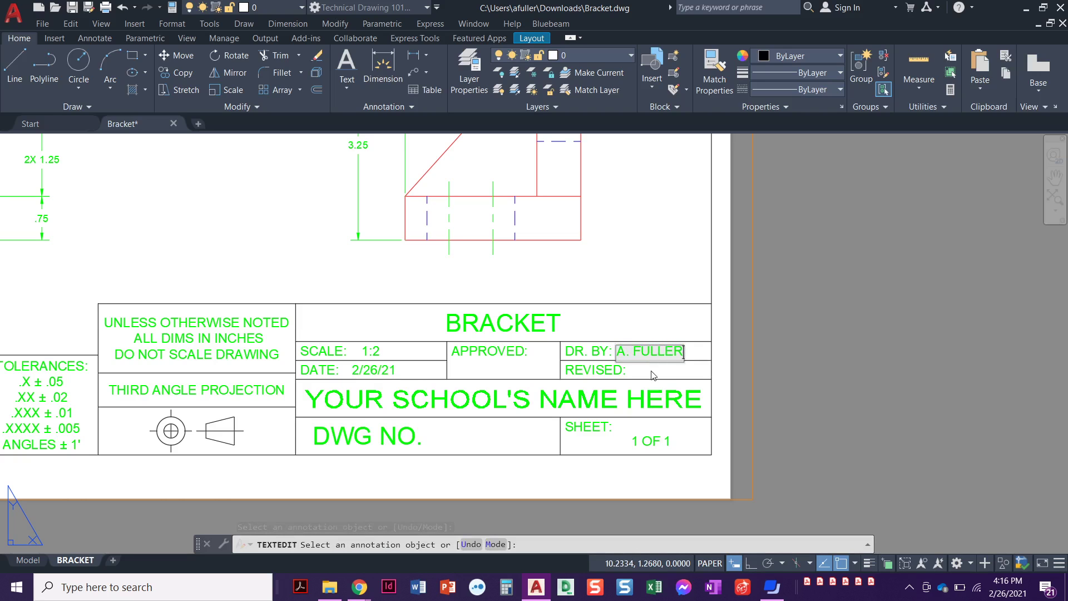
click(788, 385)
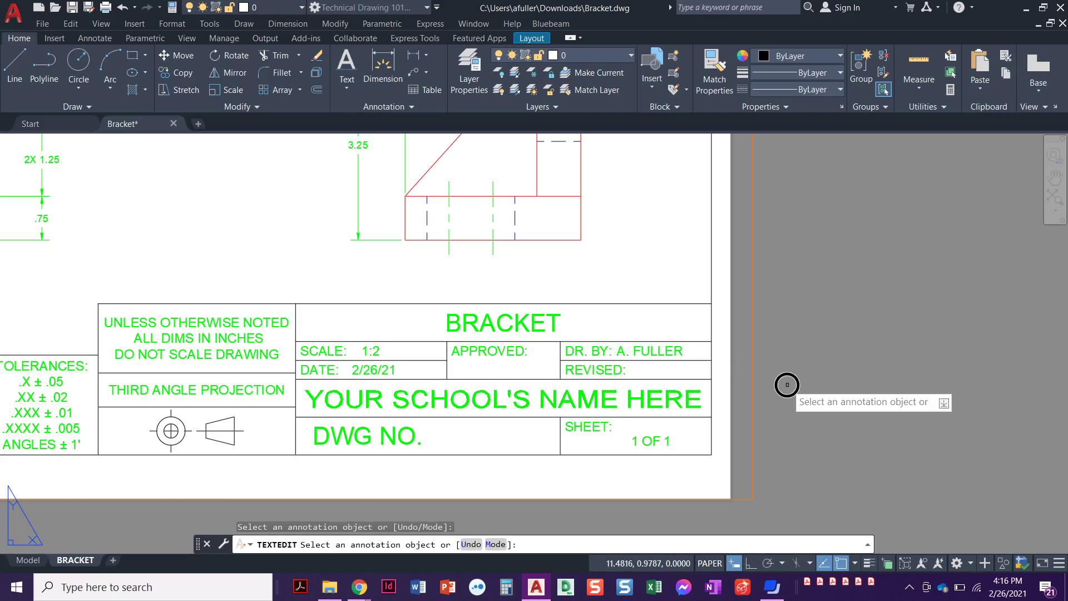
key(Escape)
key(Escape)
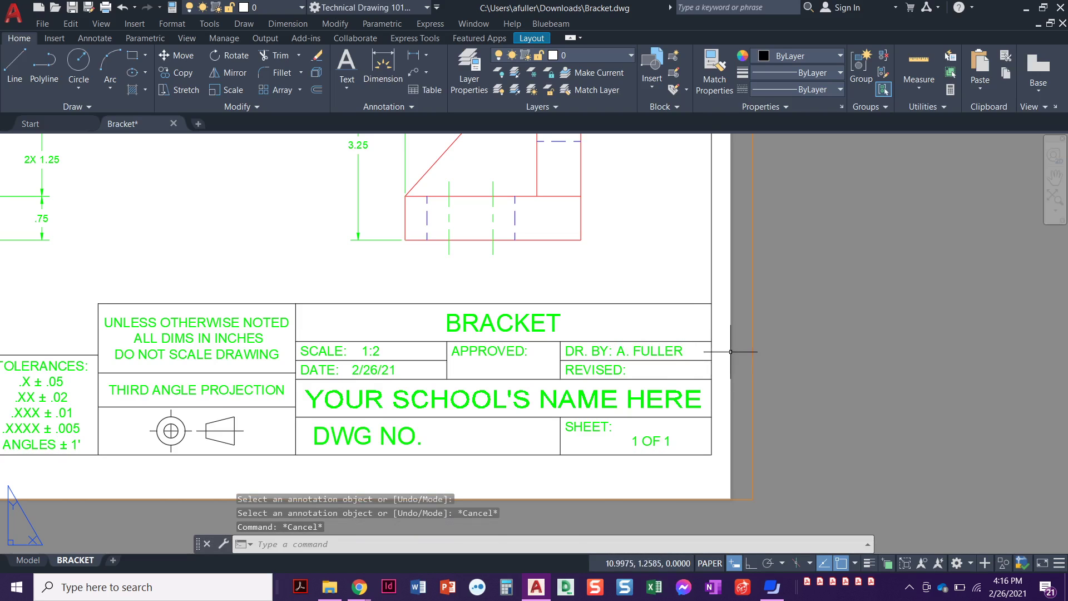
Select the drafter's name text, cancel the move, and recentre the title block view.
click(676, 351)
click(618, 354)
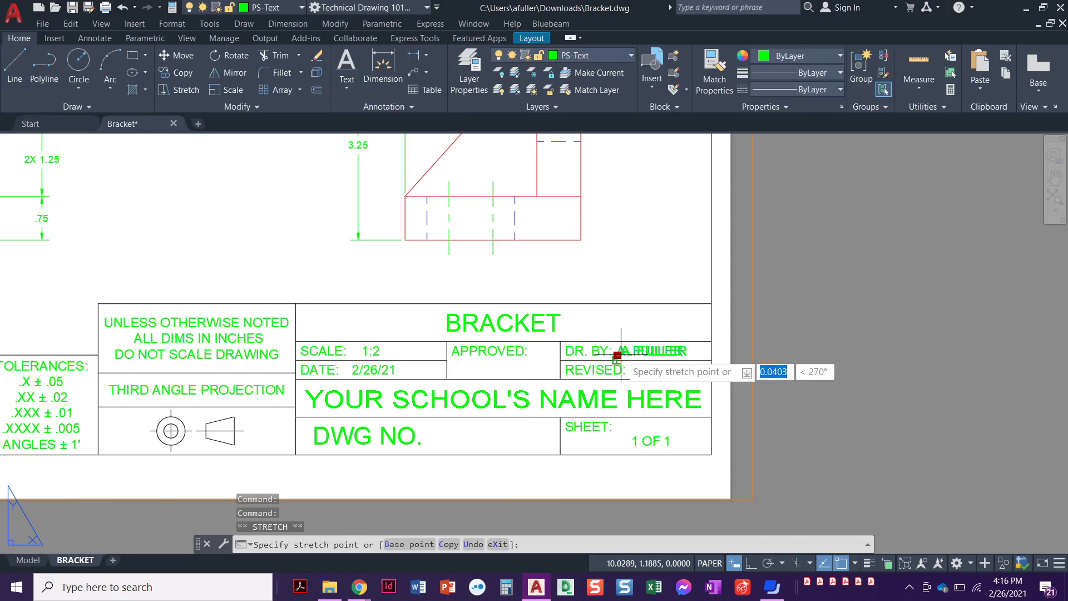
key(Escape)
key(Escape)
key(Escape)
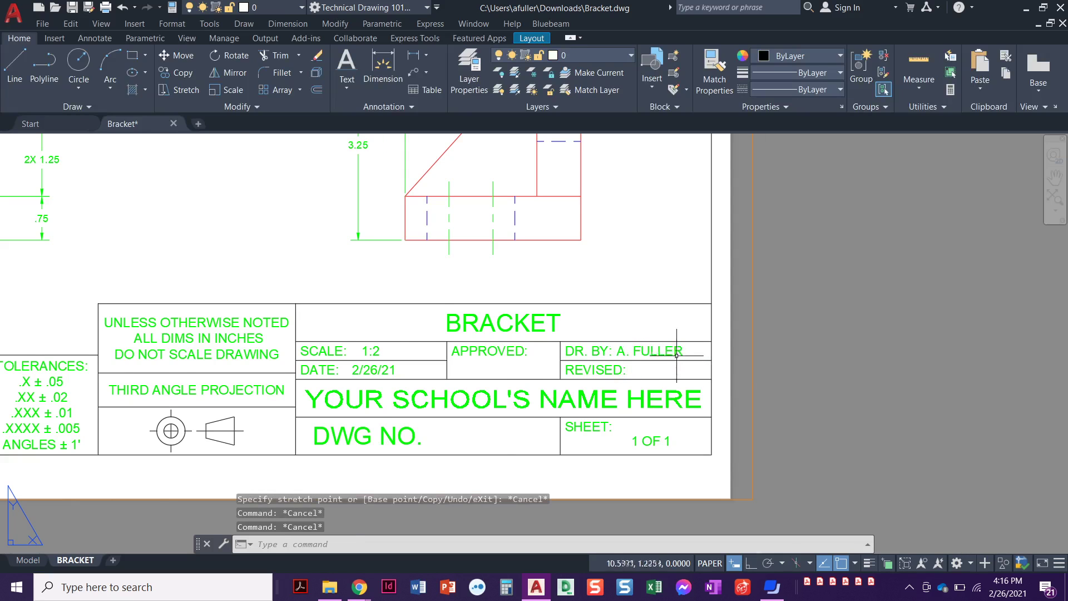
scroll(673, 353, up, 2)
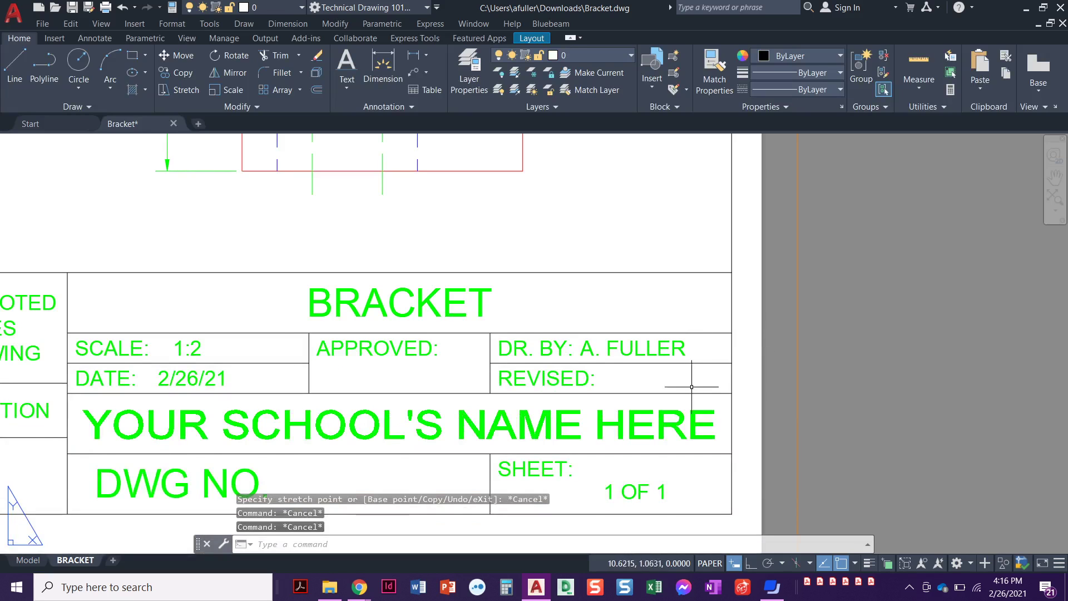
scroll(692, 389, down, 2)
middle_drag(690, 393, 725, 373)
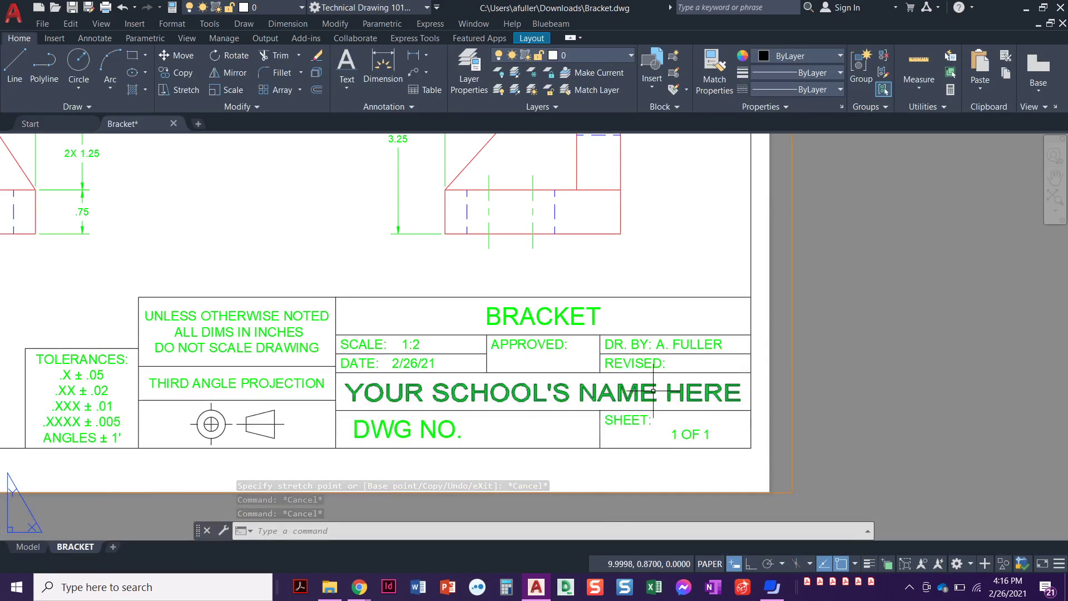
Replace YOUR SCHOOL'S NAME HERE with AUSTIN COMMUNITY COLLEGE, expanding the initial 'ACC'.
double_click(647, 392)
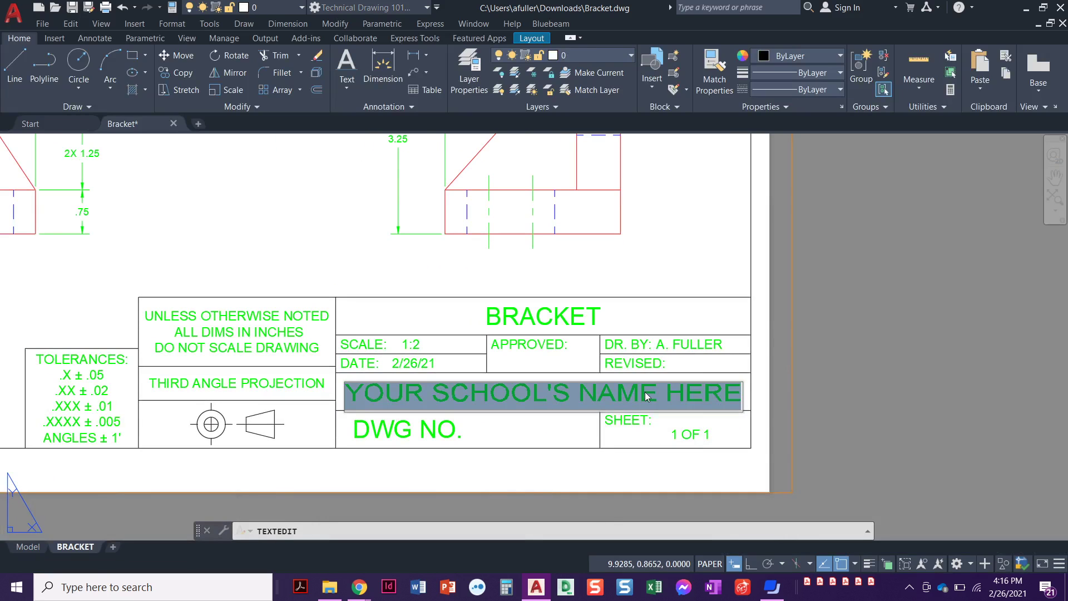
text(ACC)
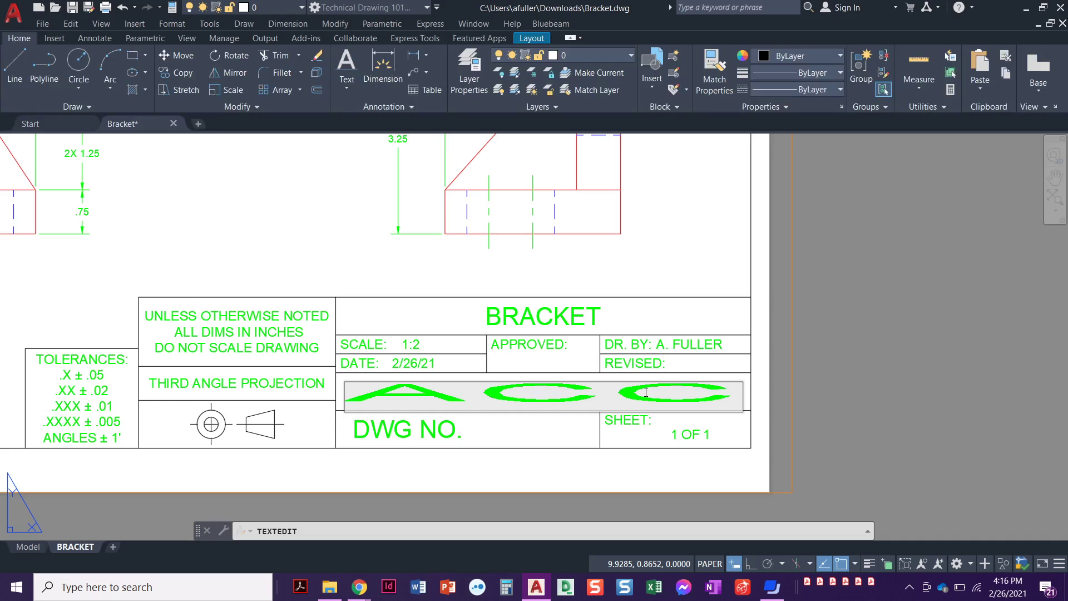
key(BackSpace)
key(BackSpace)
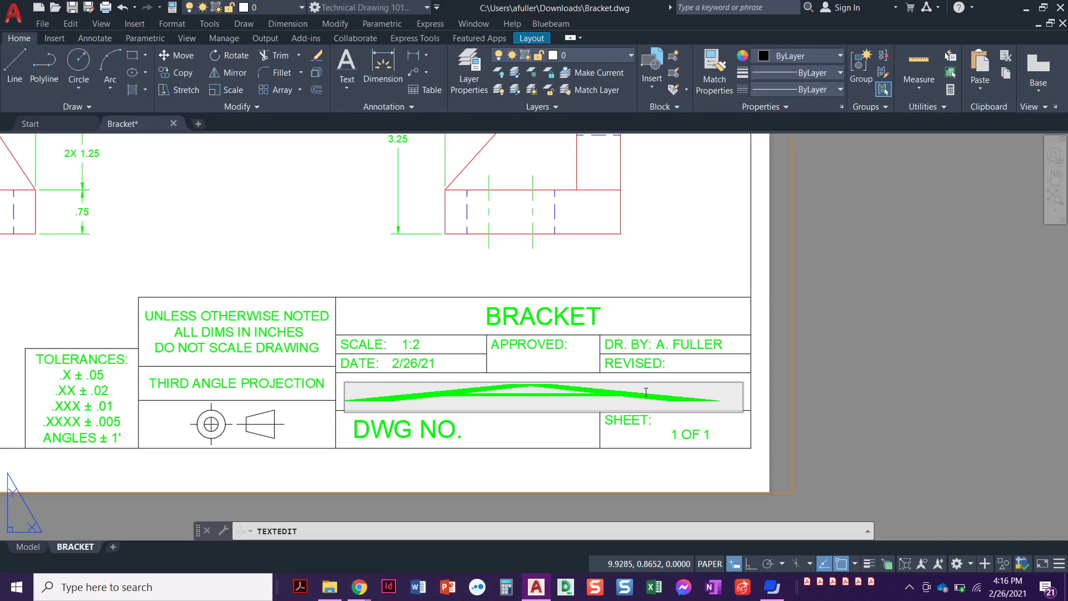
text(USTIN)
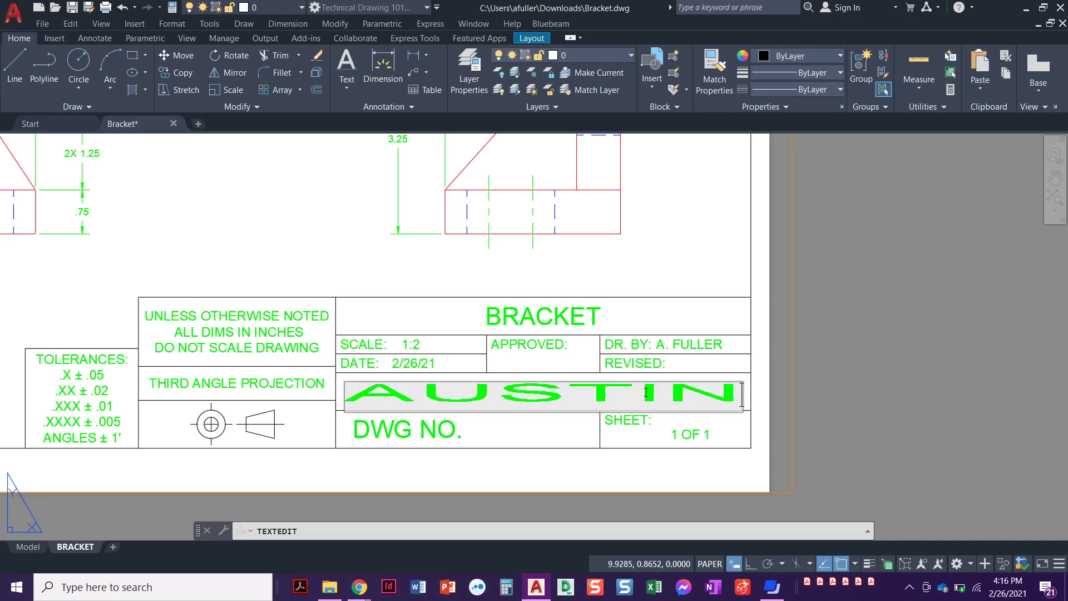
text( COMMUNITY COLLEGE)
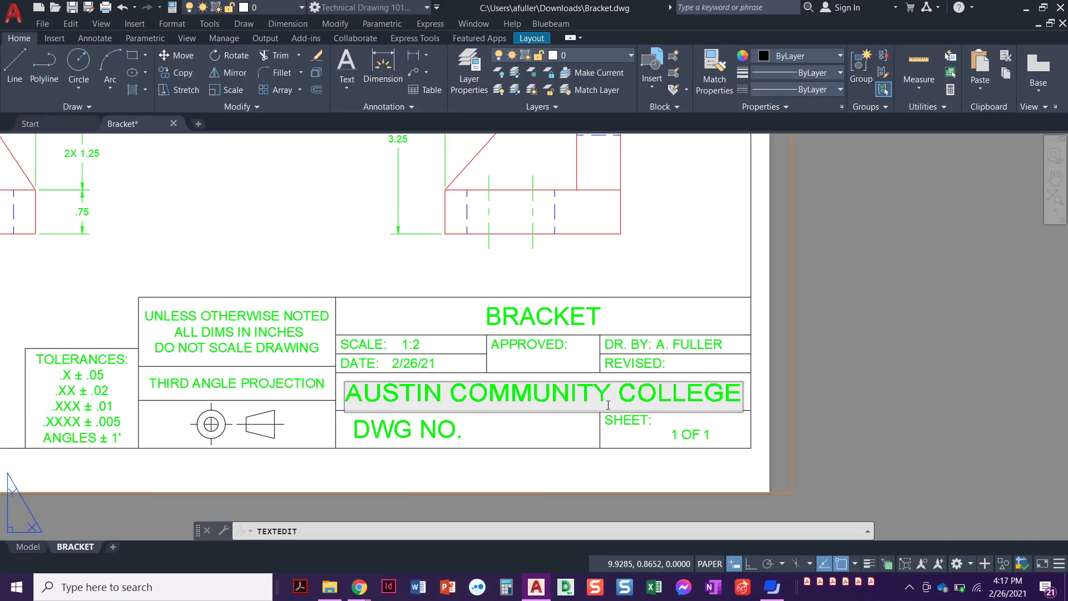
Commit the school name and enter DFTG 1405.19080 as the drawing number.
click(445, 439)
click(438, 437)
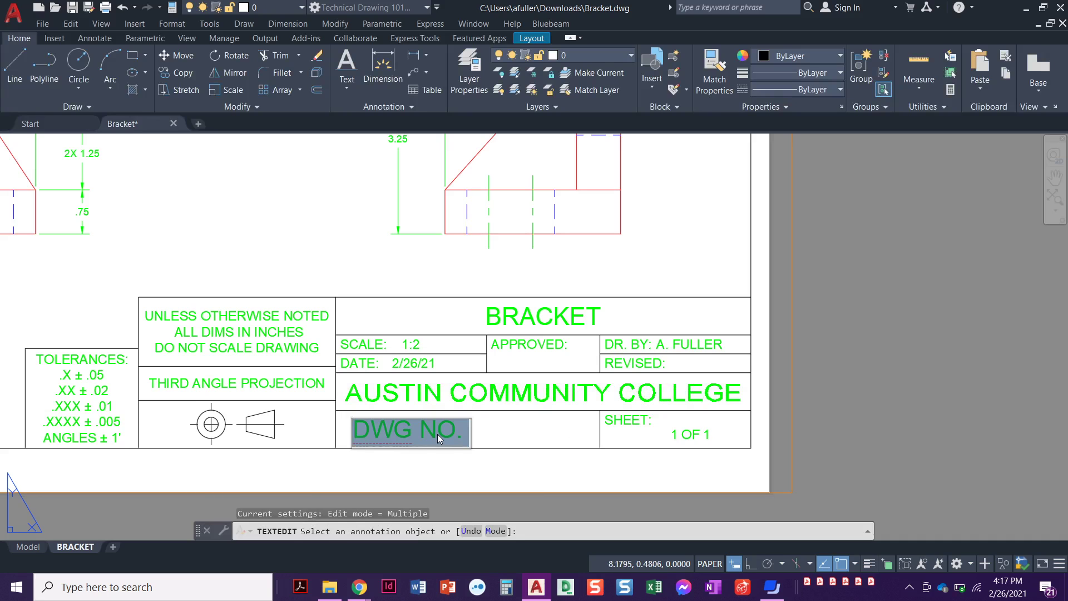
key(alt+Tab)
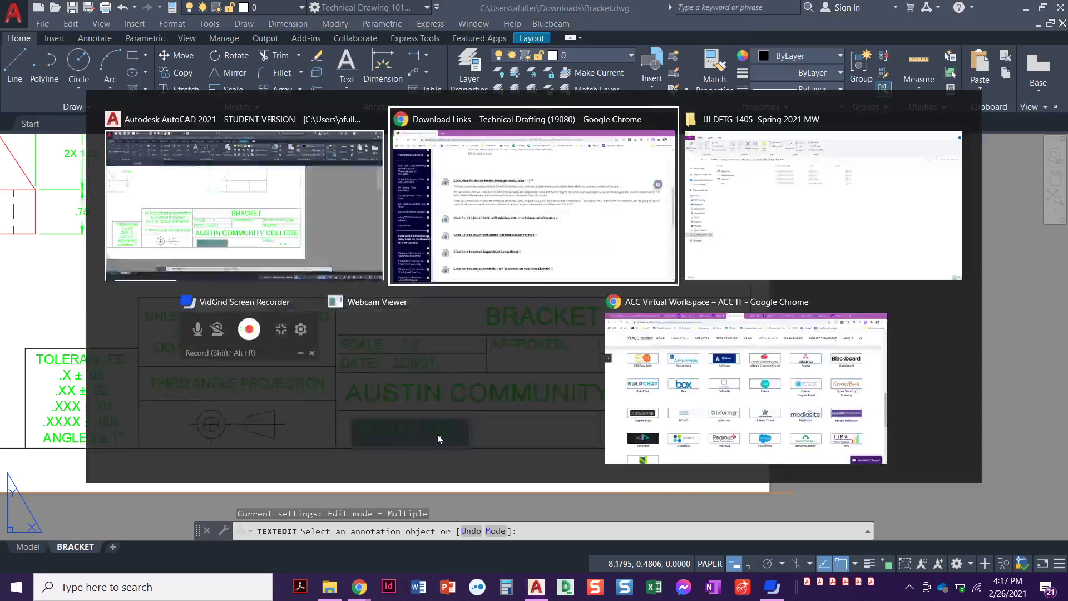
scroll(557, 334, up, 10)
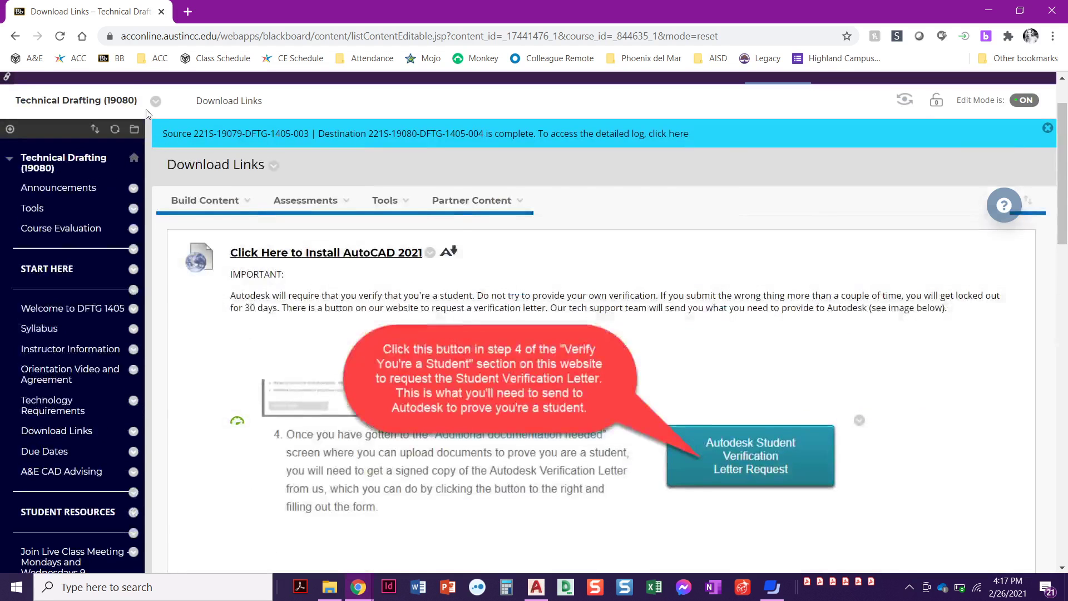
key(alt+Tab)
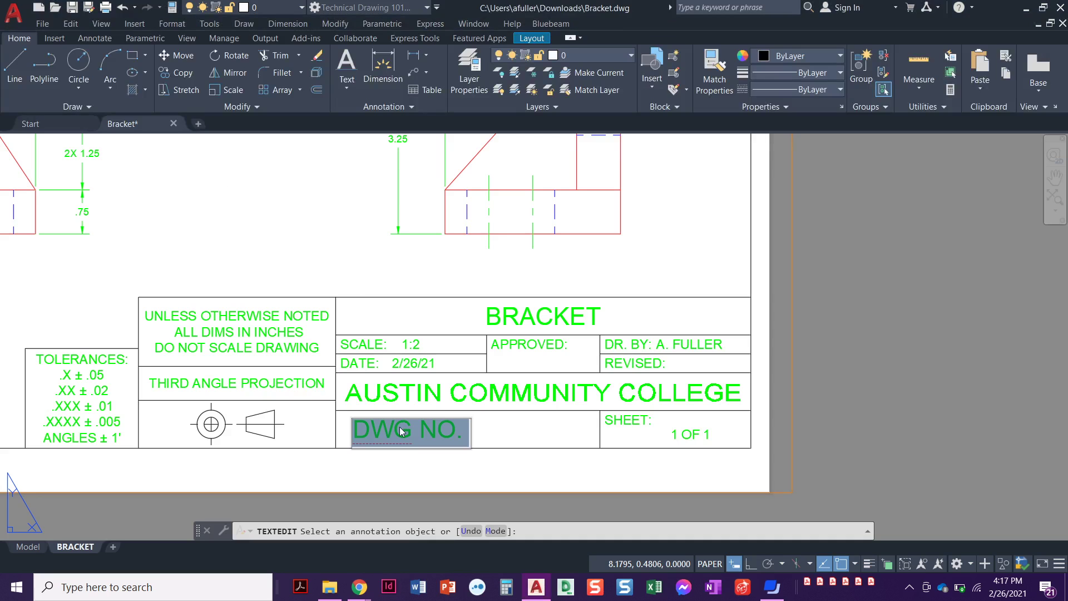
text(DFTG V)
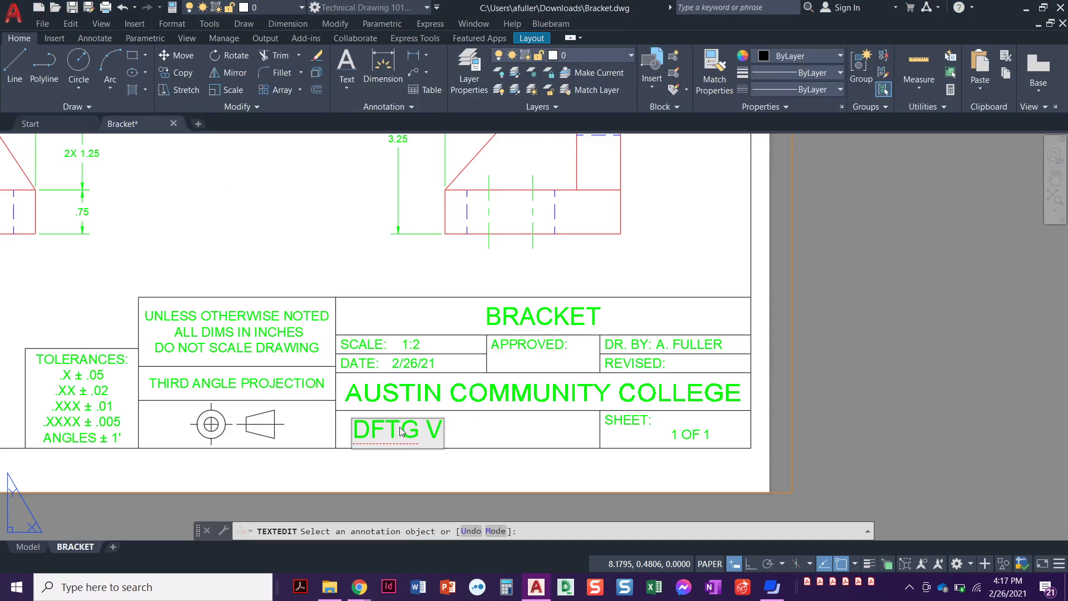
key(BackSpace)
key(BackSpace)
text(14)
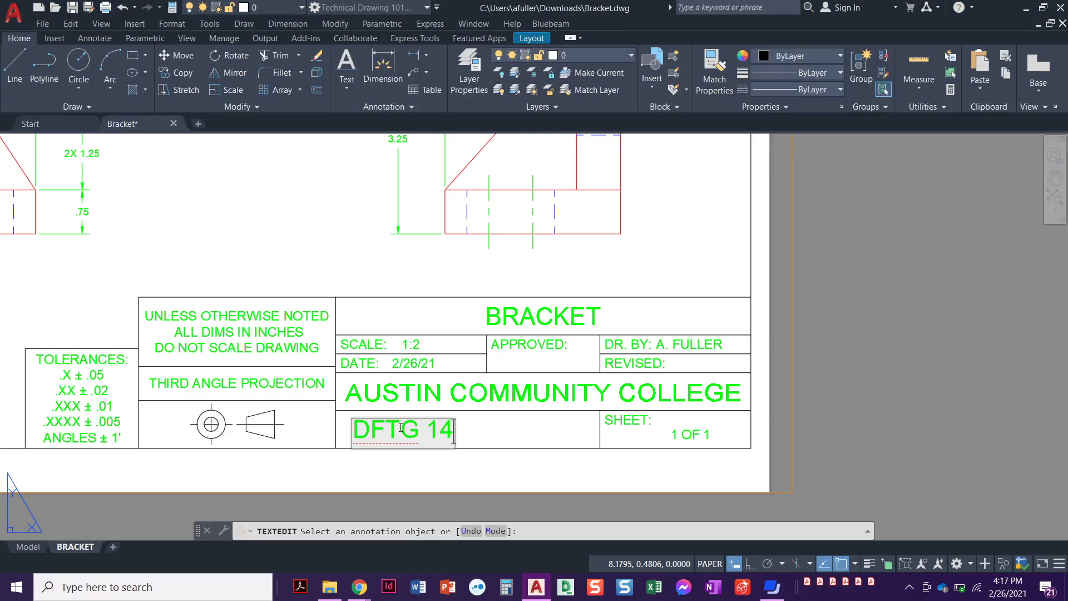
text(05.)
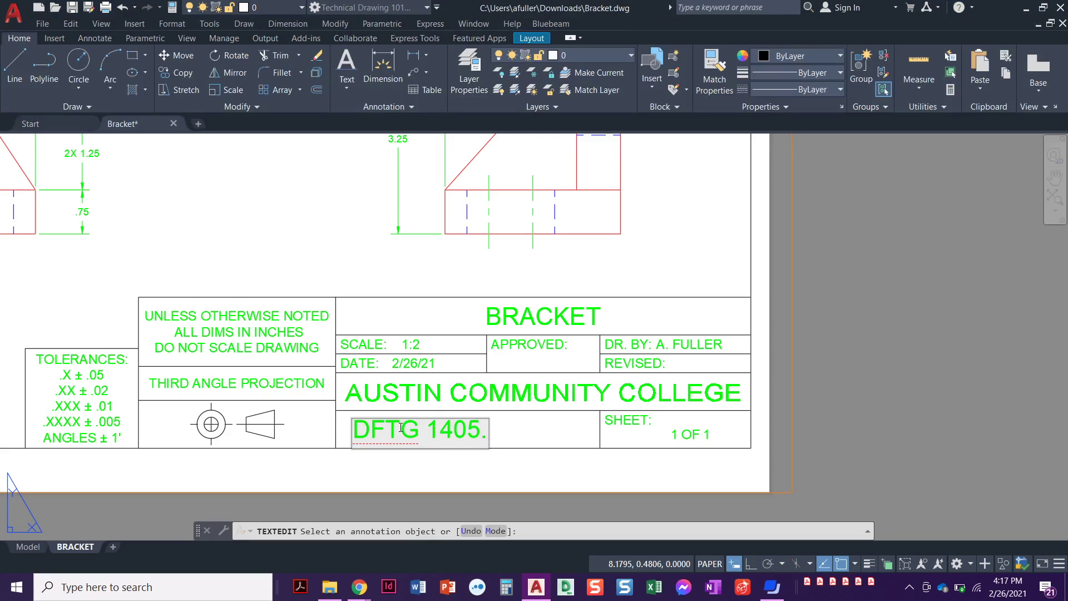
text(19080)
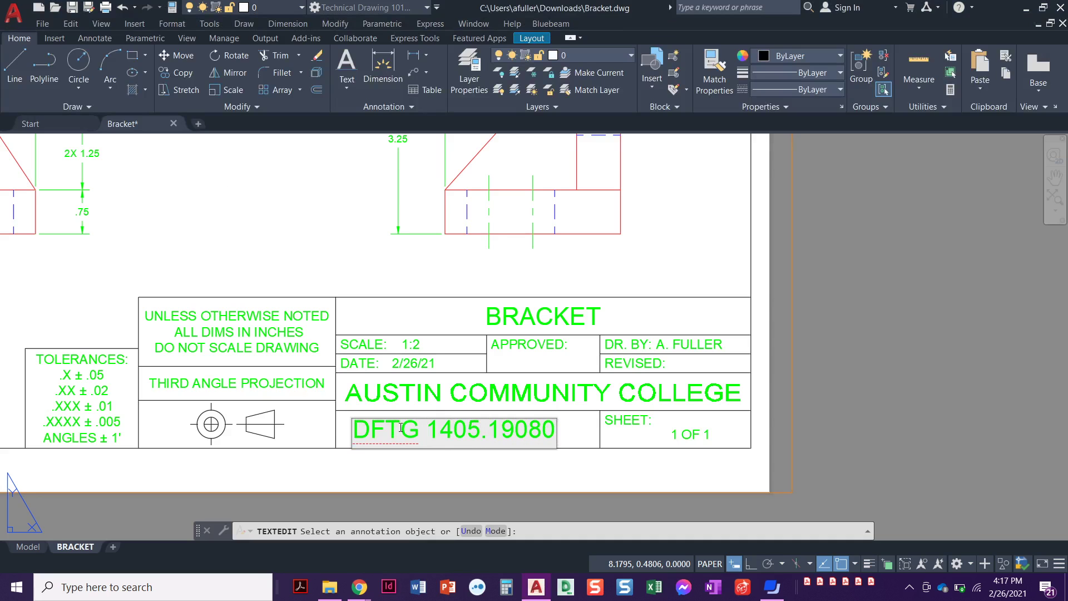
click(645, 453)
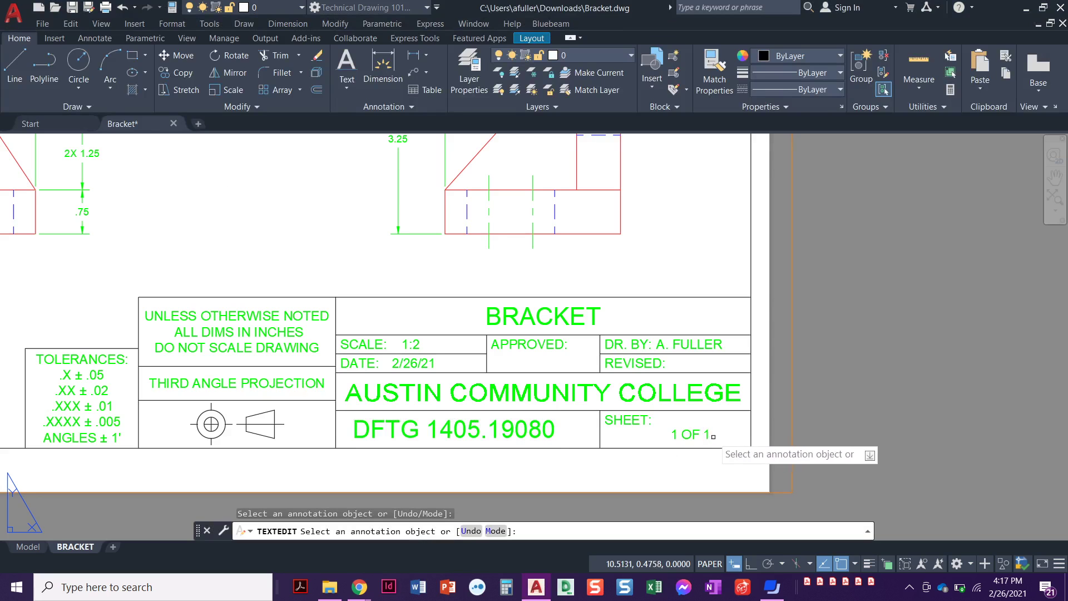
Close the '1 OF 1' sheet number edit and zoom out to the whole sheet.
click(707, 437)
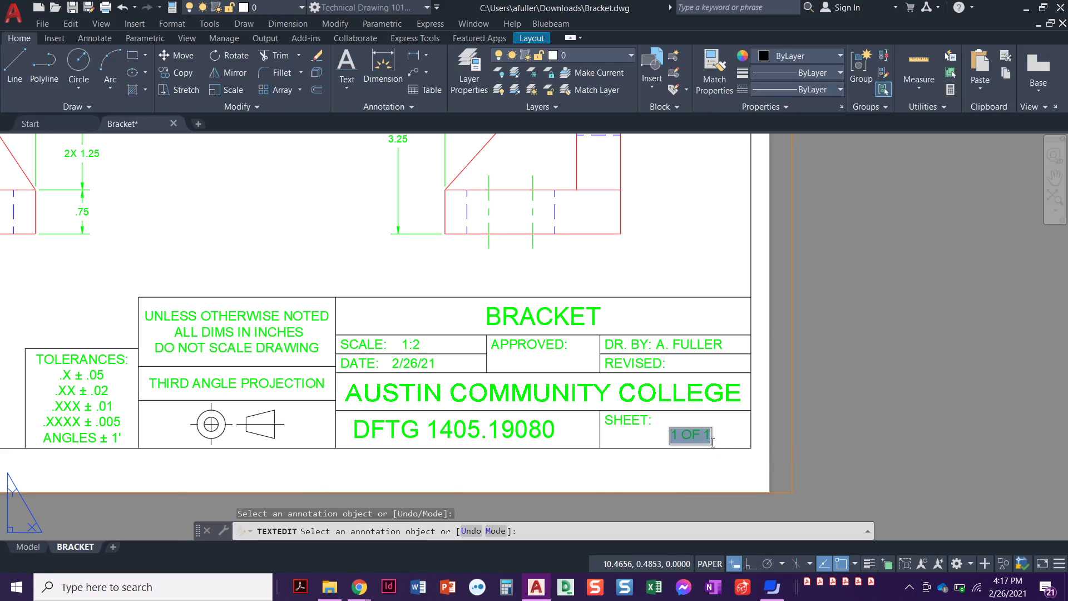
key(Escape)
key(Escape)
scroll(883, 441, down, 4)
middle_drag(882, 442, 803, 448)
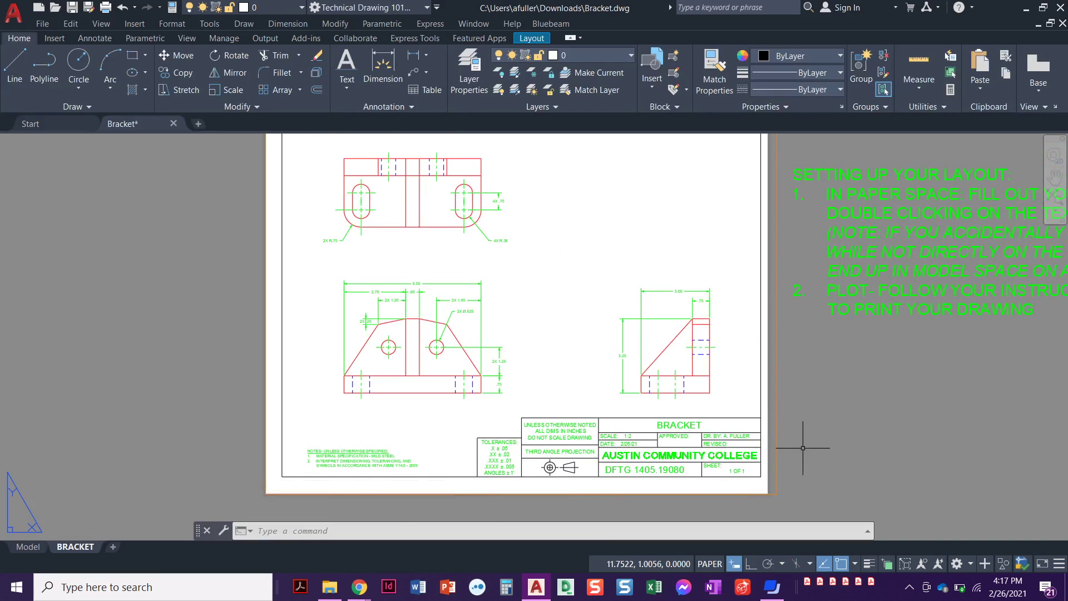
middle_drag(698, 439, 671, 447)
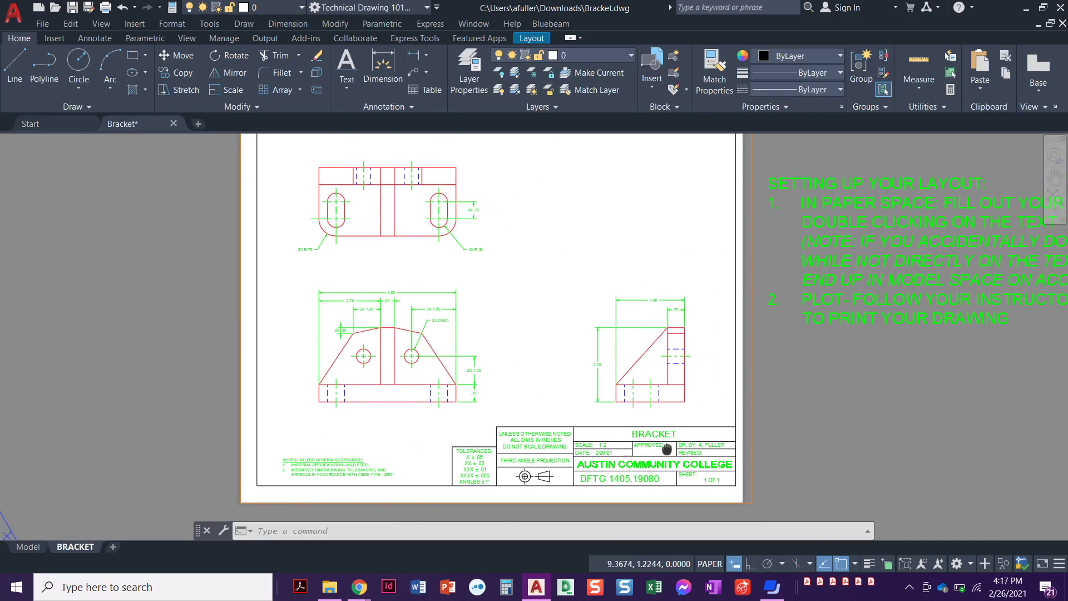
scroll(704, 442, up, 2)
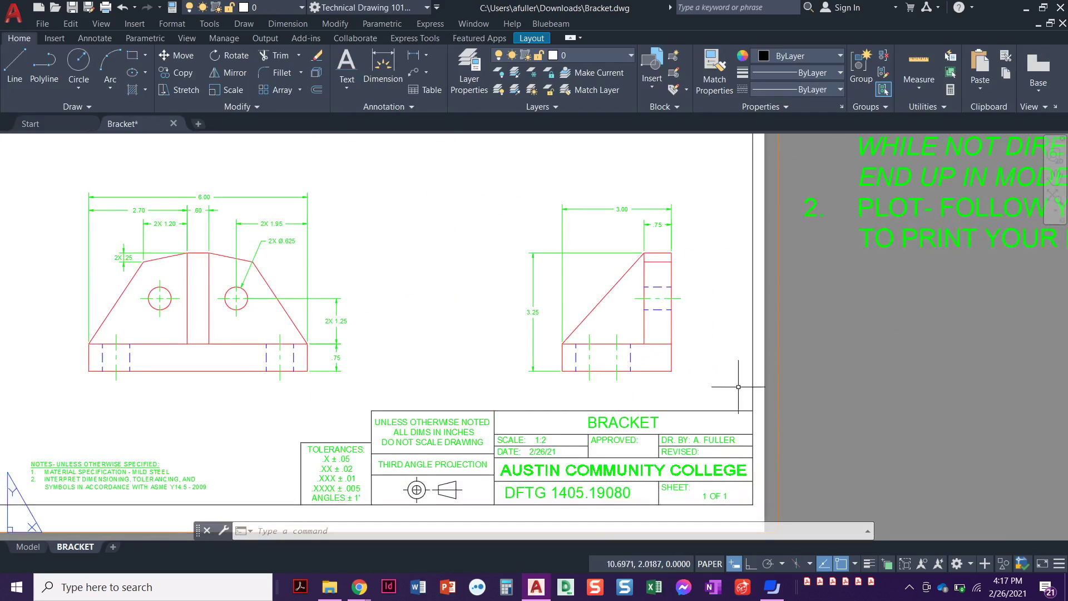
scroll(642, 365, up, 3)
scroll(483, 393, up, 3)
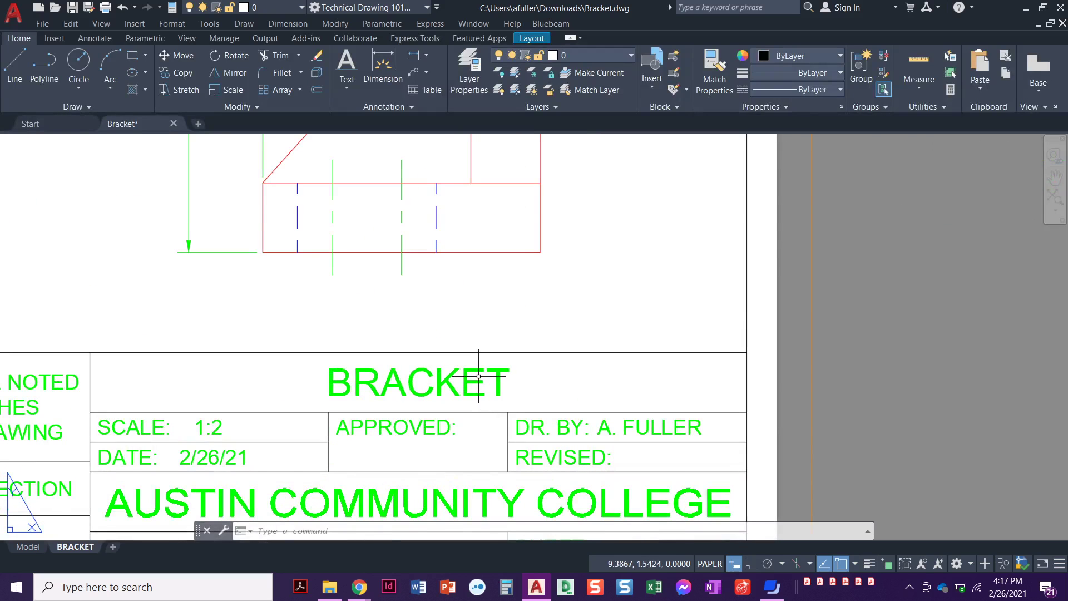
Step into the viewport, return to paper space, and look over the finished layout.
double_click(478, 378)
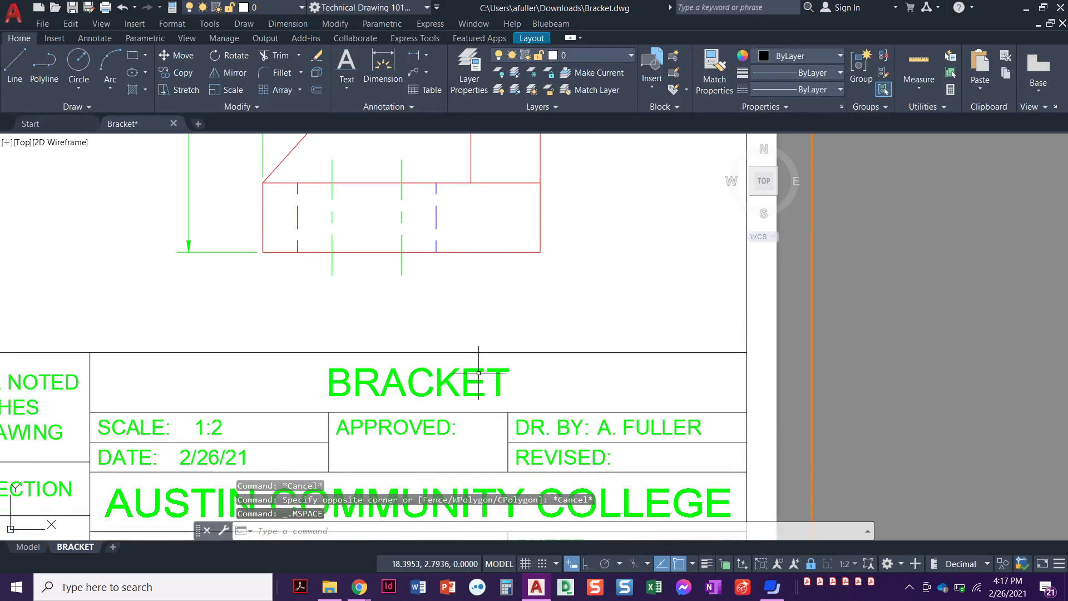
click(498, 565)
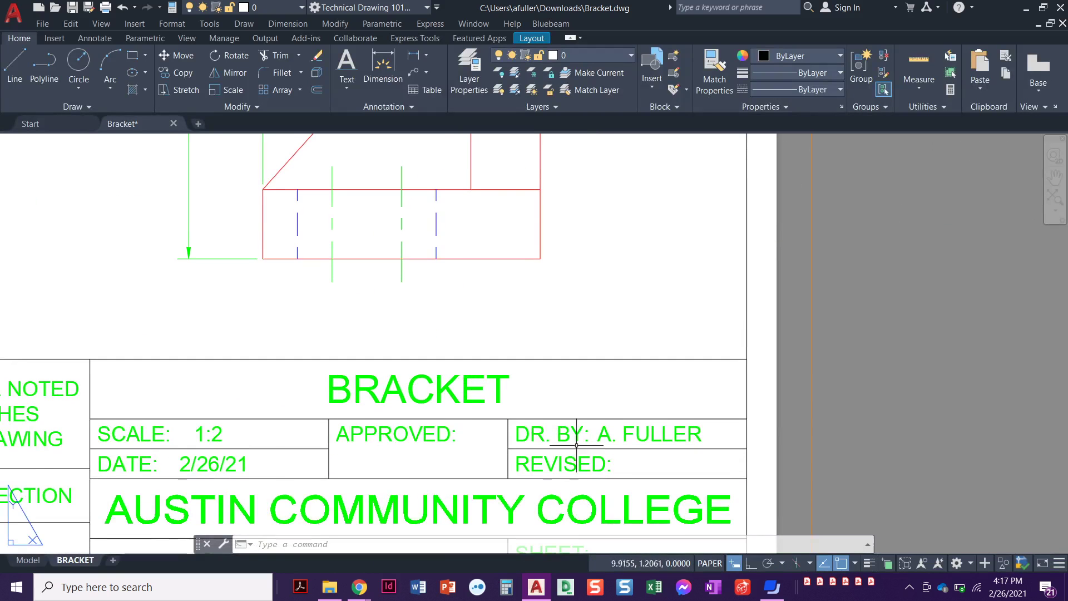
scroll(626, 418, down, 4)
scroll(626, 418, down, 4)
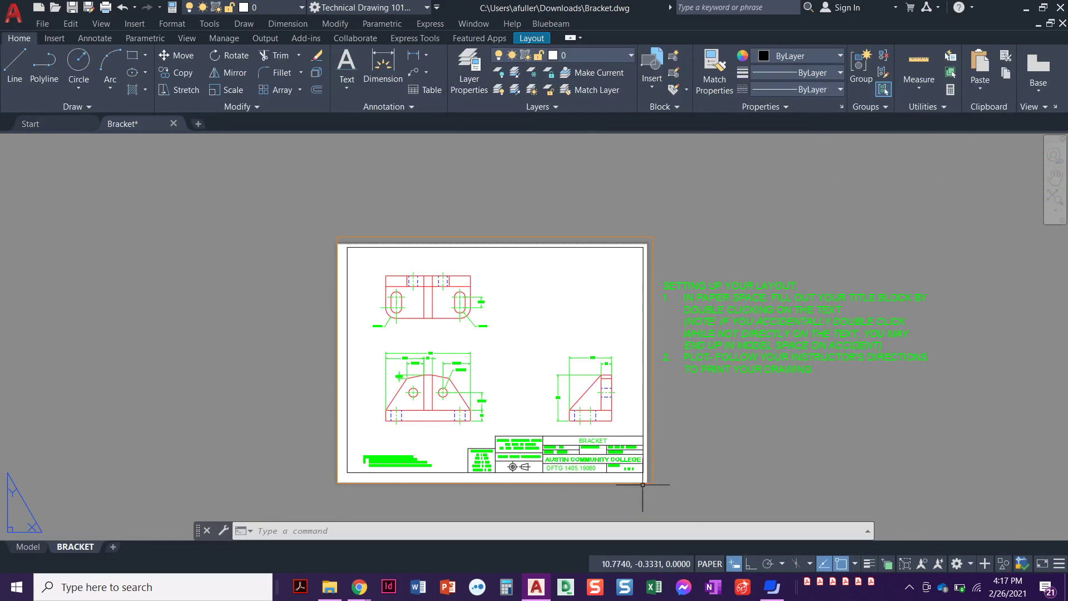
scroll(382, 457, up, 6)
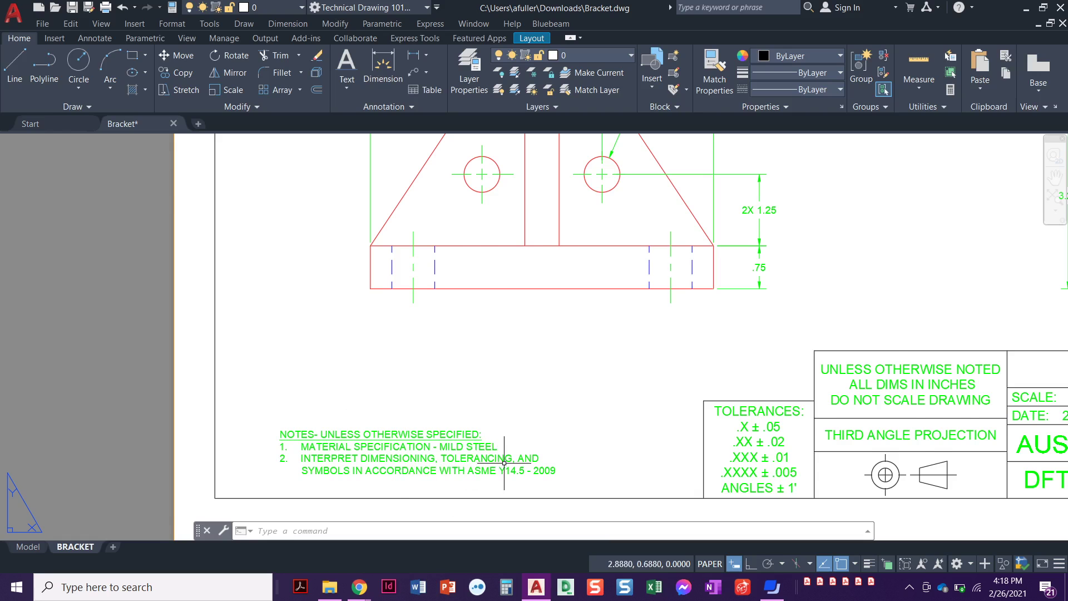
scroll(501, 470, down, 6)
mouse_move(473, 470)
middle_down()
mouse_move(442, 484)
mouse_move(374, 453)
middle_up()
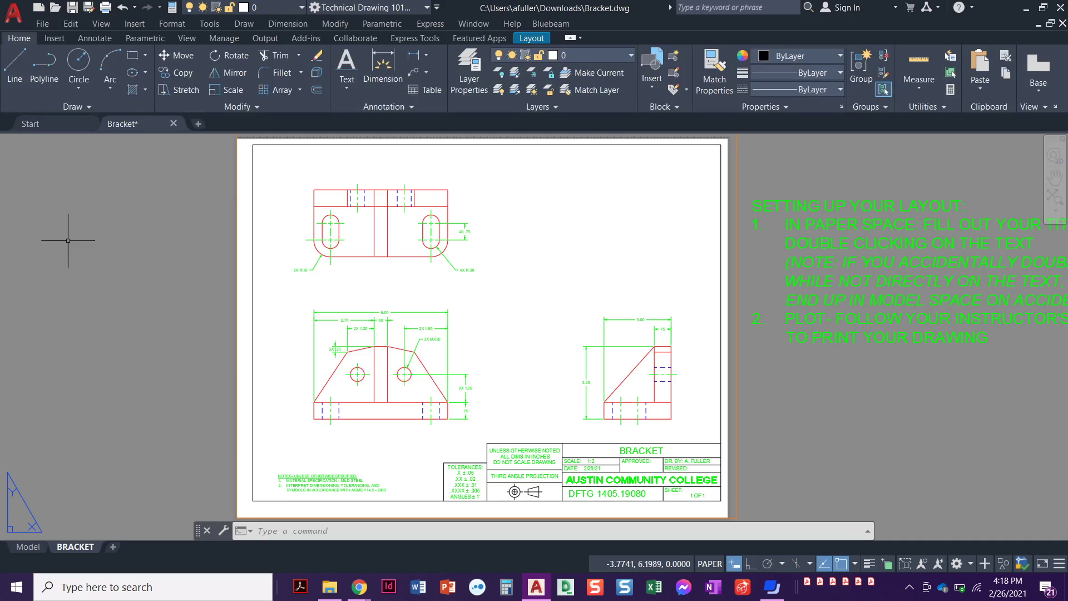
In Batch Plot, keep background publishing off and enable Open in viewer when done for Bracket-BRACKET.
click(266, 39)
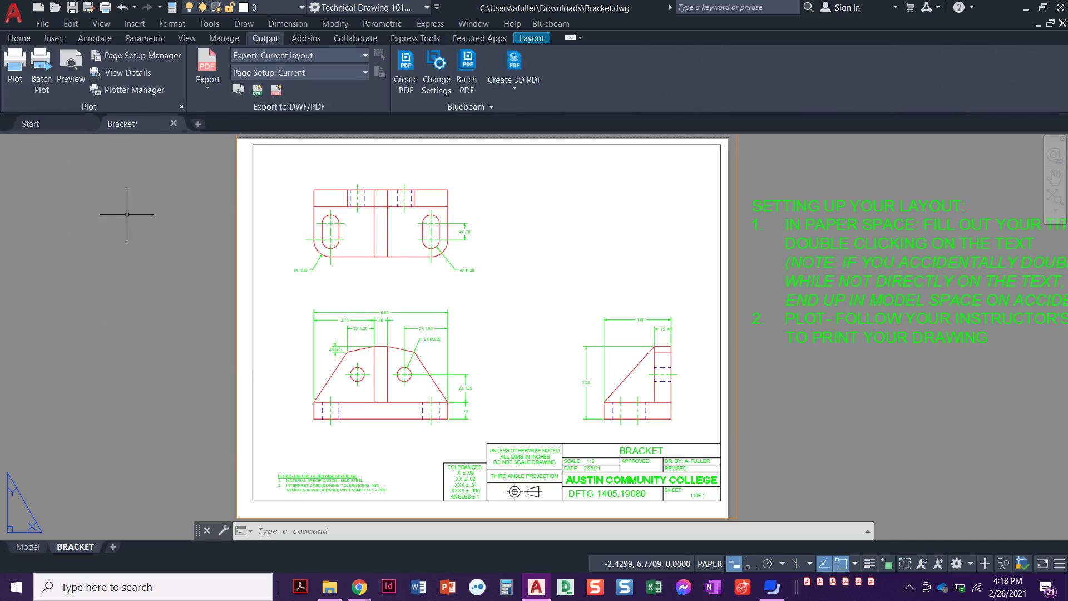
click(40, 89)
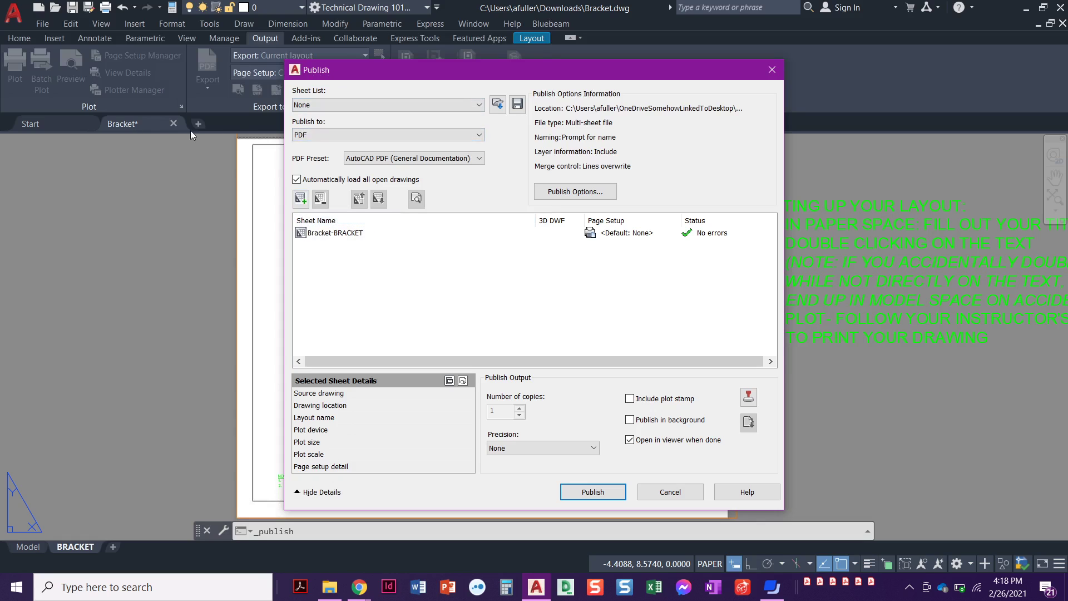
click(330, 234)
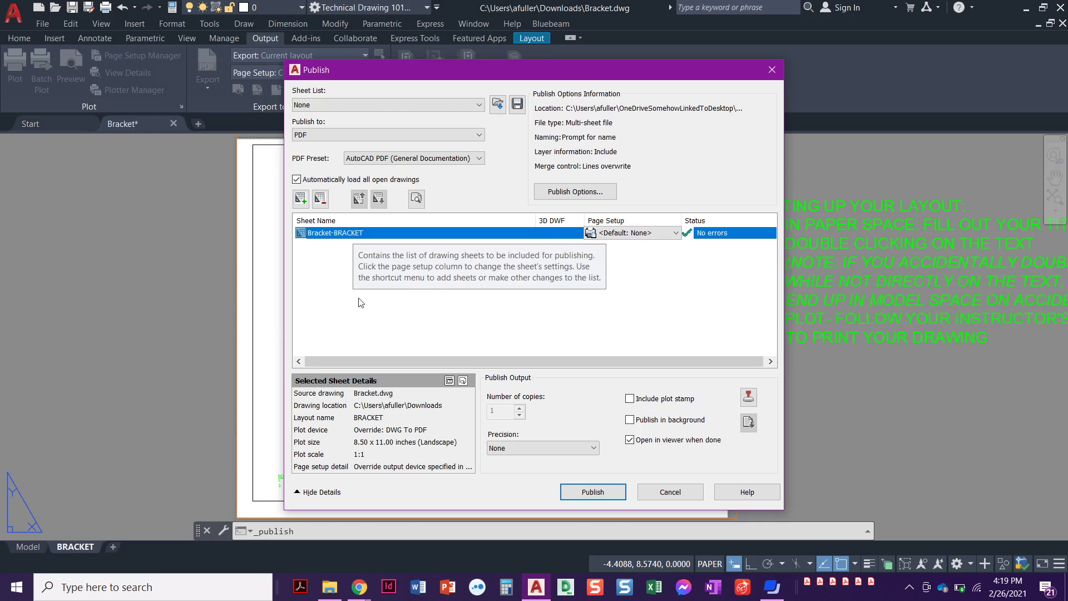
click(415, 331)
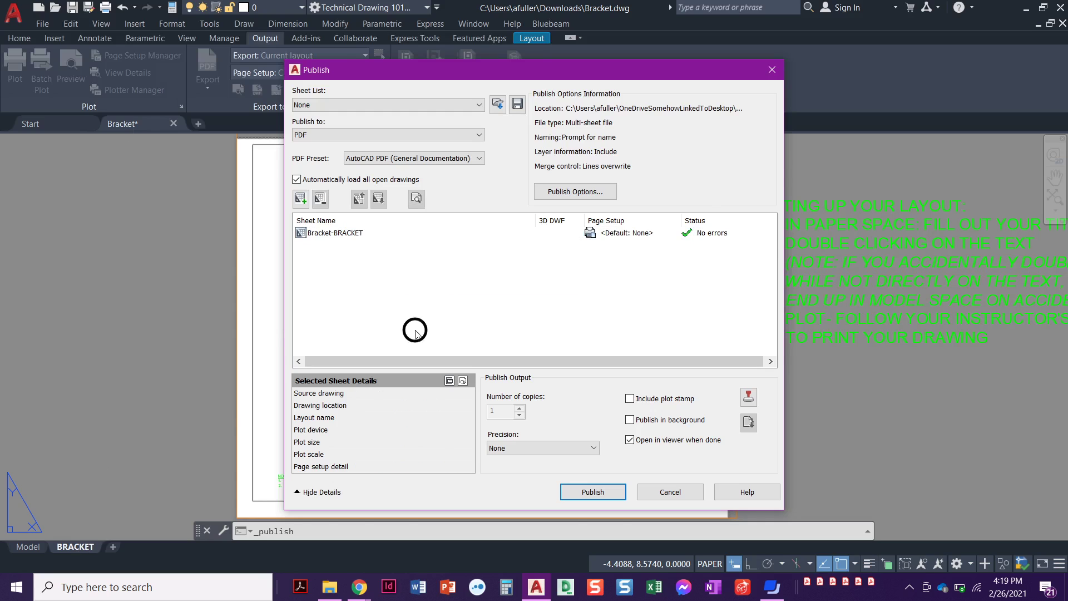
click(630, 420)
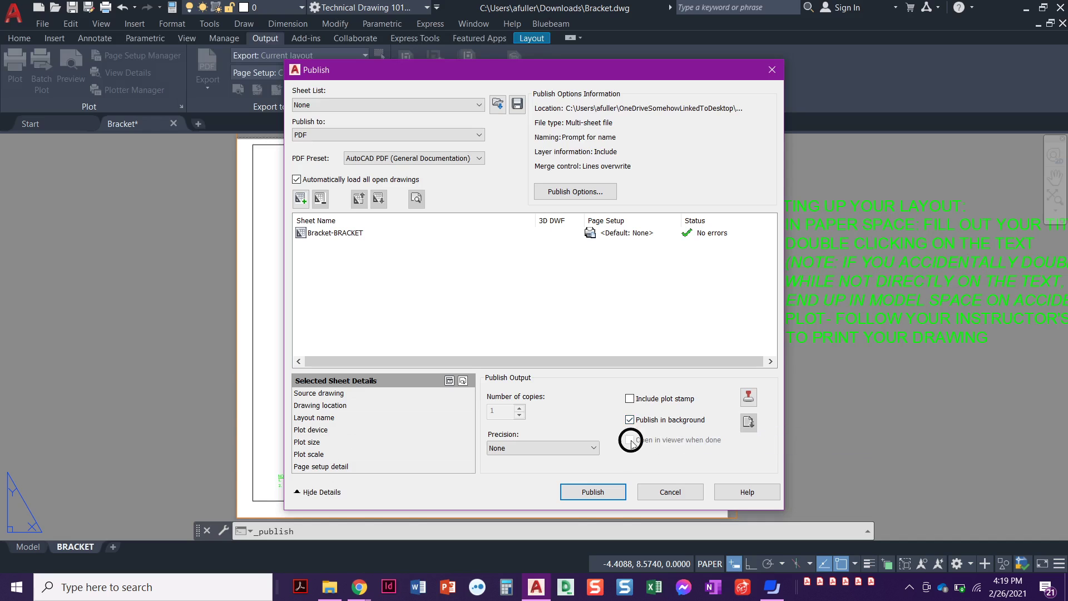
click(631, 421)
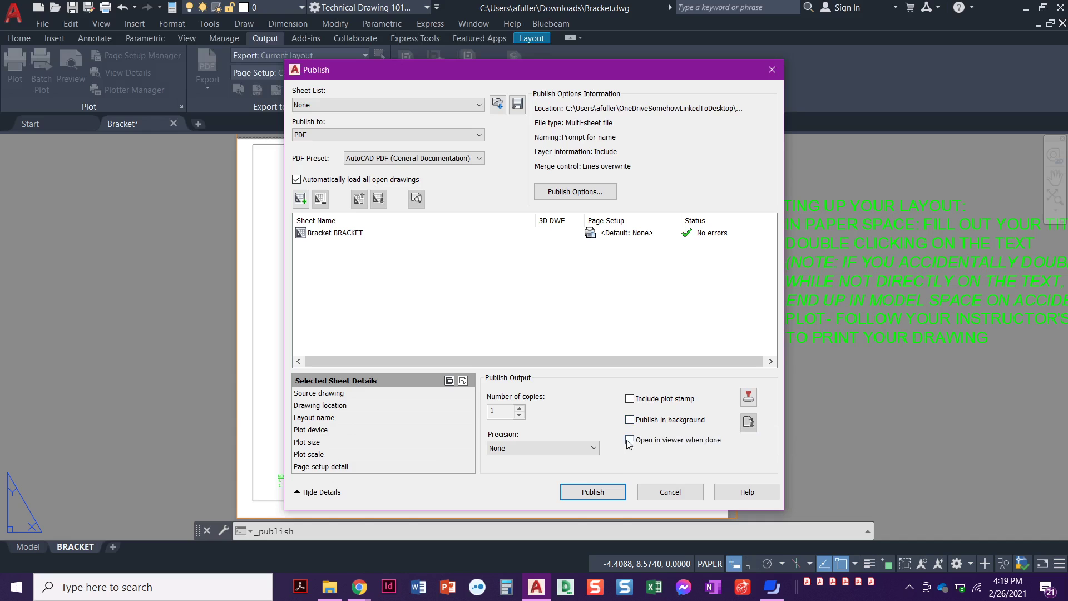
click(630, 441)
Publish Bracket.pdf into Google Drive's My Drive > !!! DFTG 1405 TTh Spring 2021 folder.
click(598, 495)
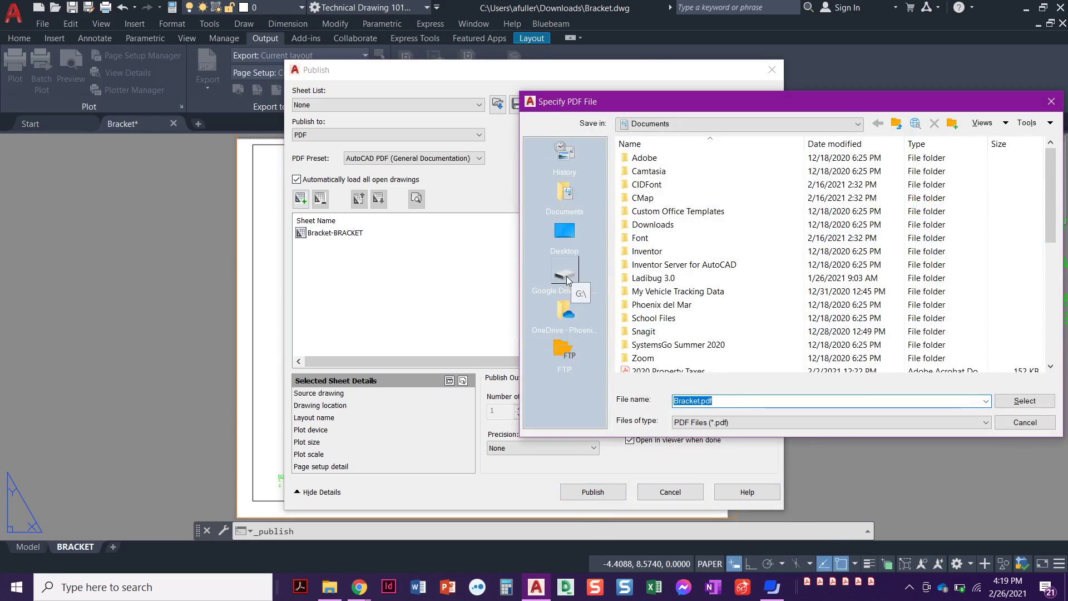
click(673, 123)
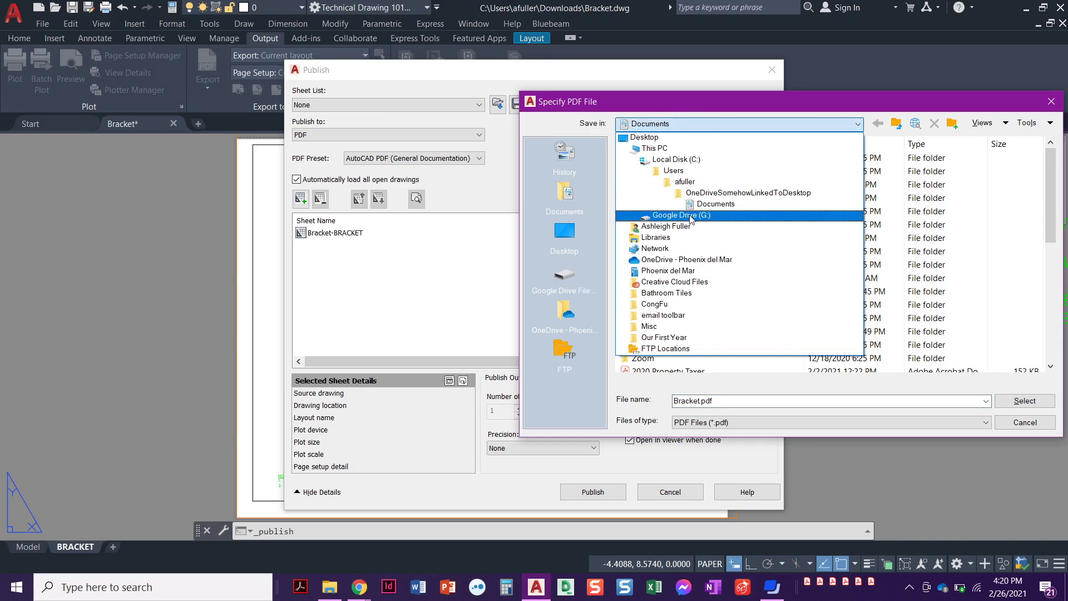
click(682, 215)
double_click(659, 158)
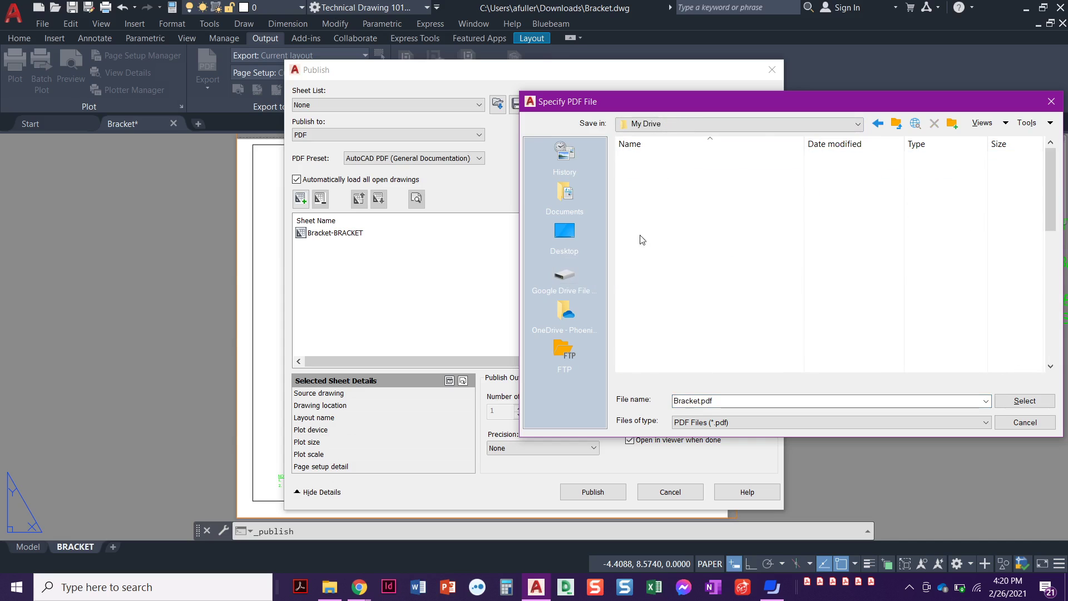
double_click(669, 172)
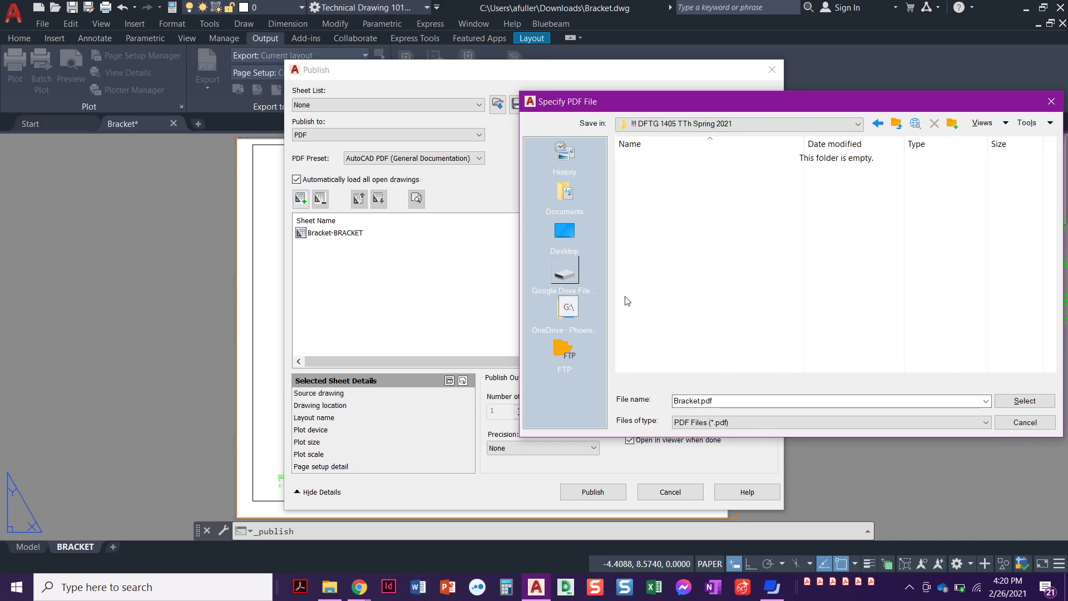
click(1024, 401)
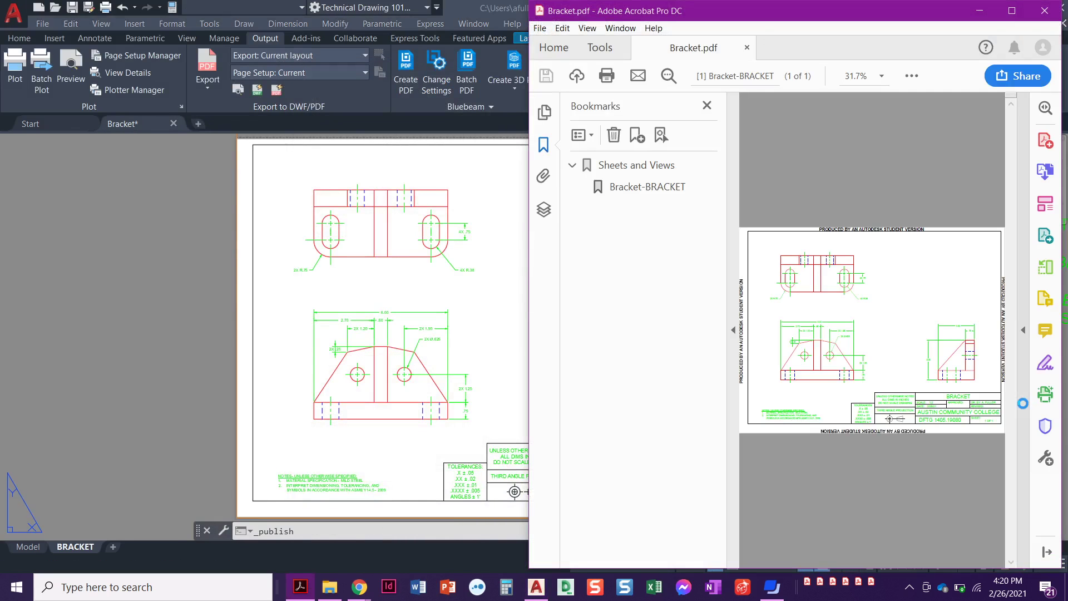
Maximize the Acrobat window to review Bracket.pdf full-screen.
click(1013, 11)
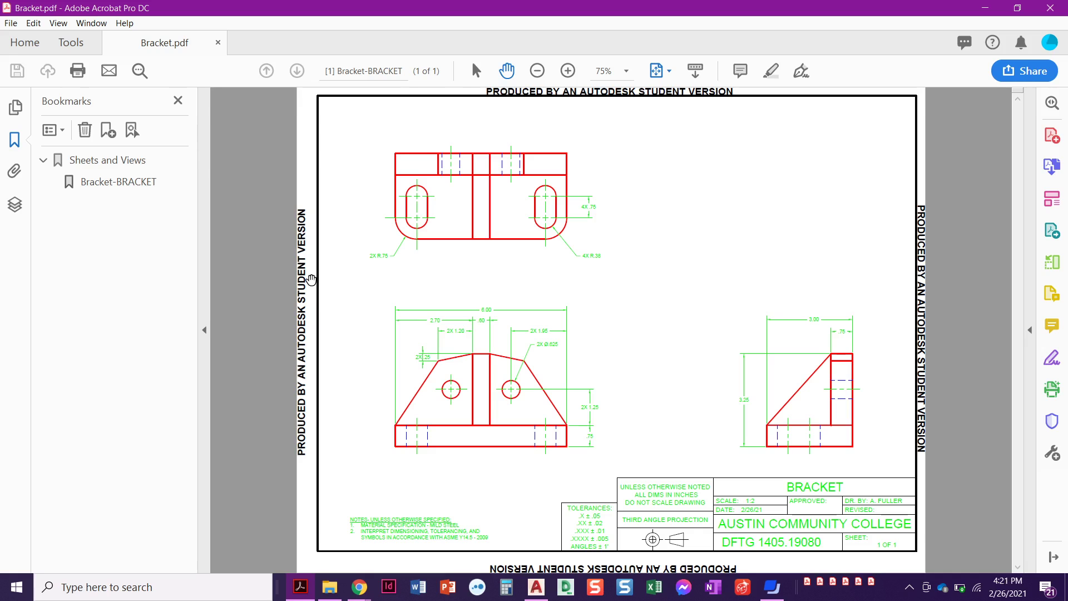
Close the PDF viewer and open the BRACKET layout's page setup for modification.
click(1053, 9)
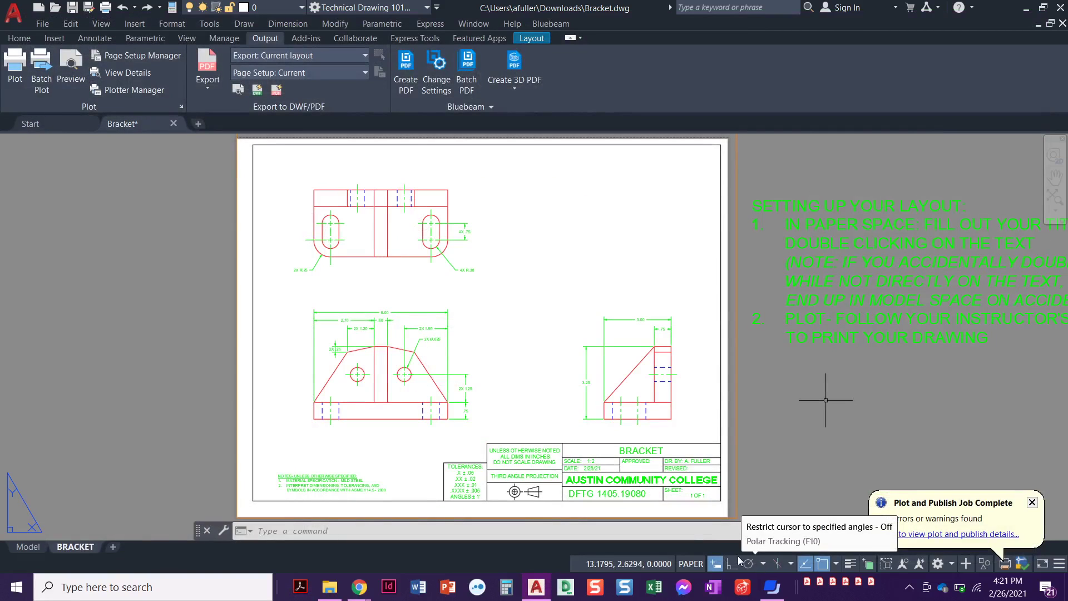
right_click(74, 549)
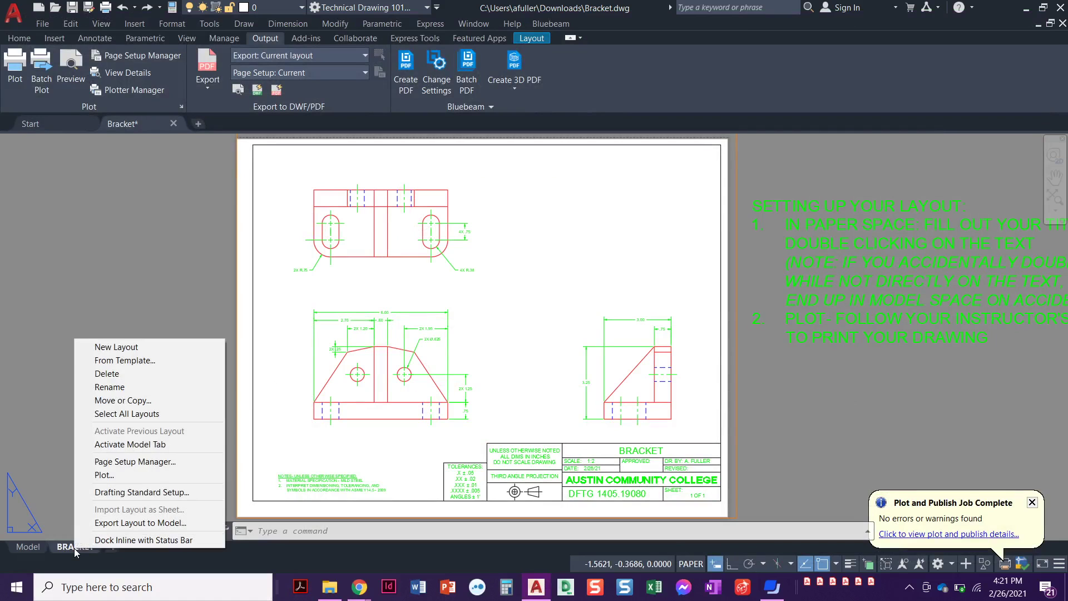
click(140, 467)
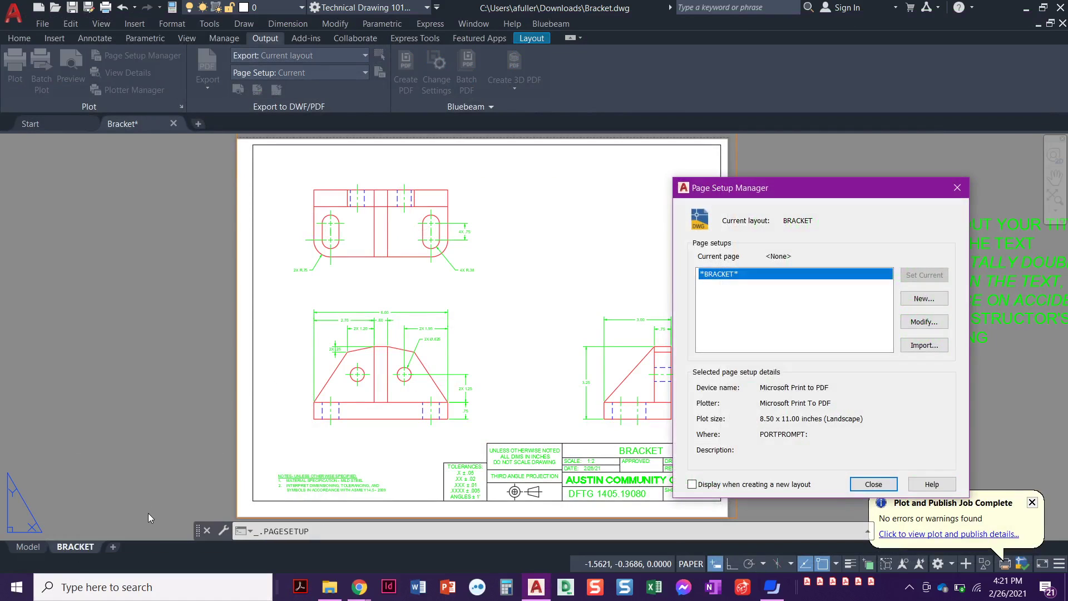
click(916, 322)
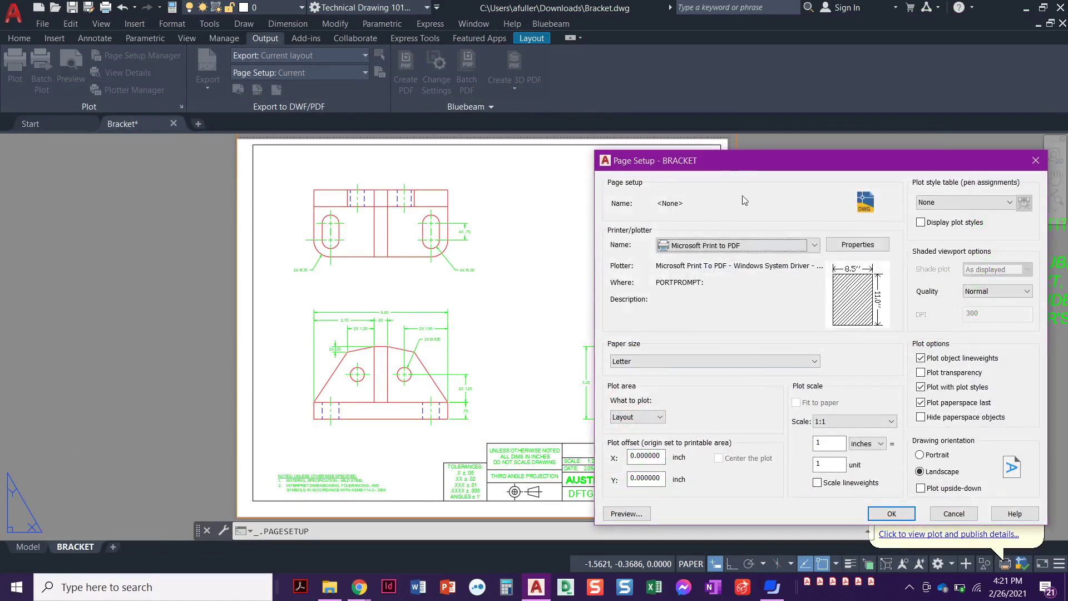
drag(735, 159, 389, 128)
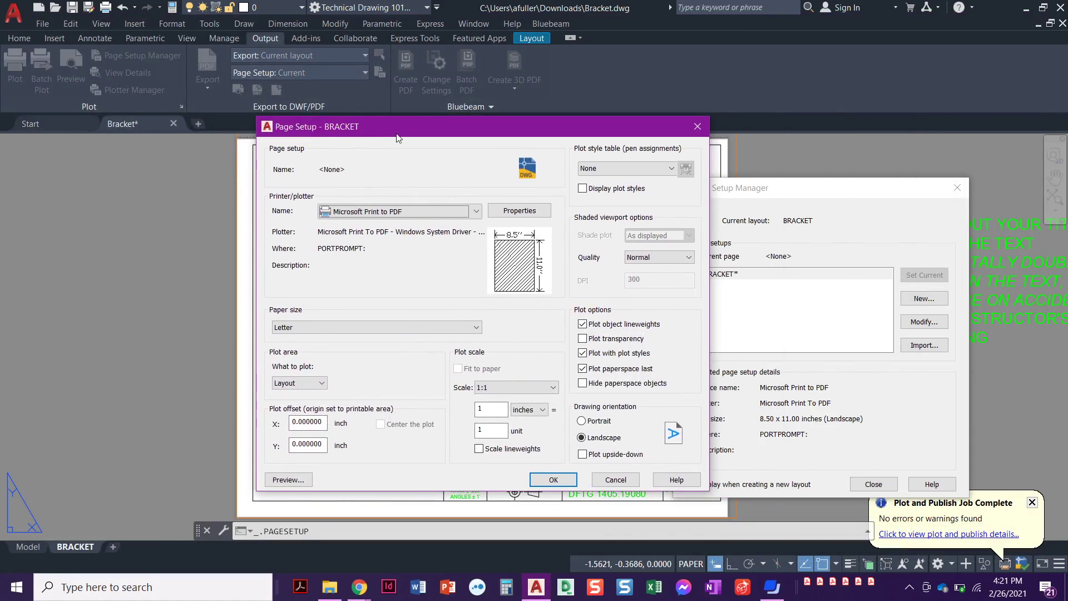
Keep Microsoft Print to PDF as printer, choose monochrome.ctb plot style, and close the setup dialogs.
click(390, 212)
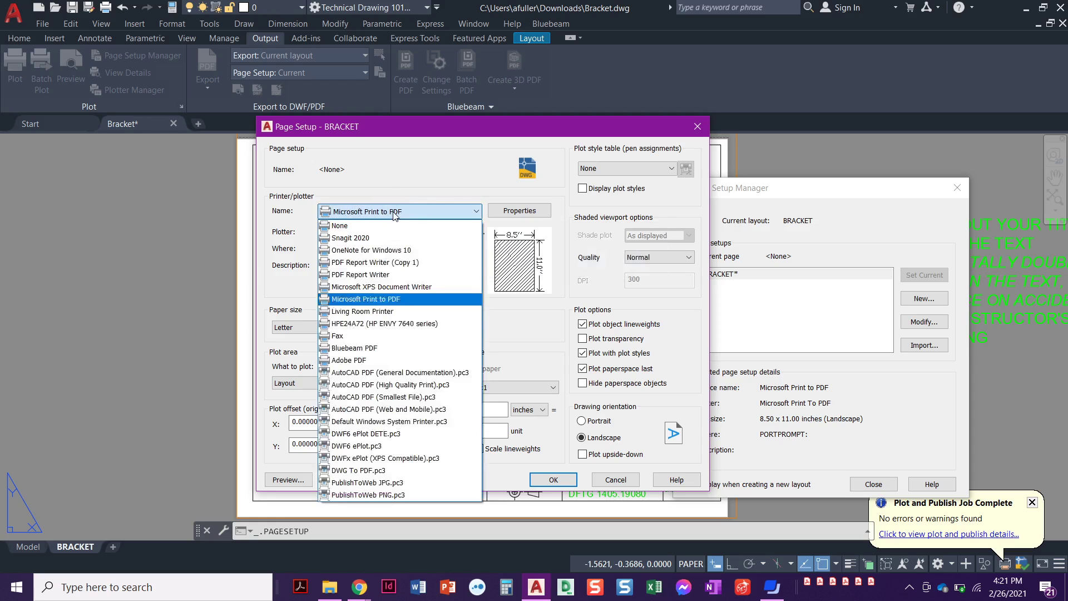
click(362, 299)
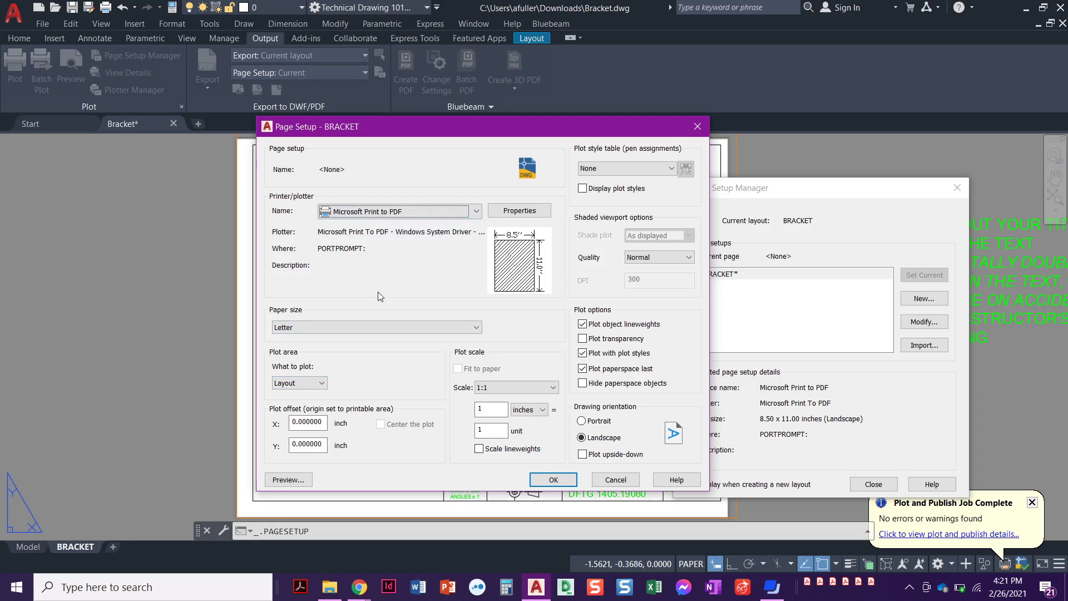
click(618, 169)
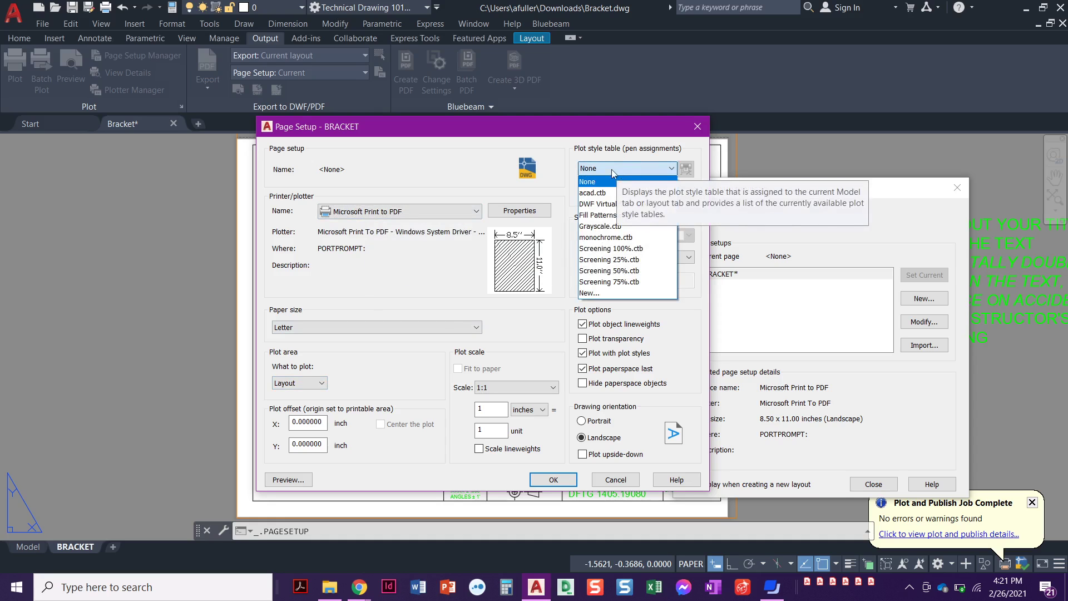
click(603, 239)
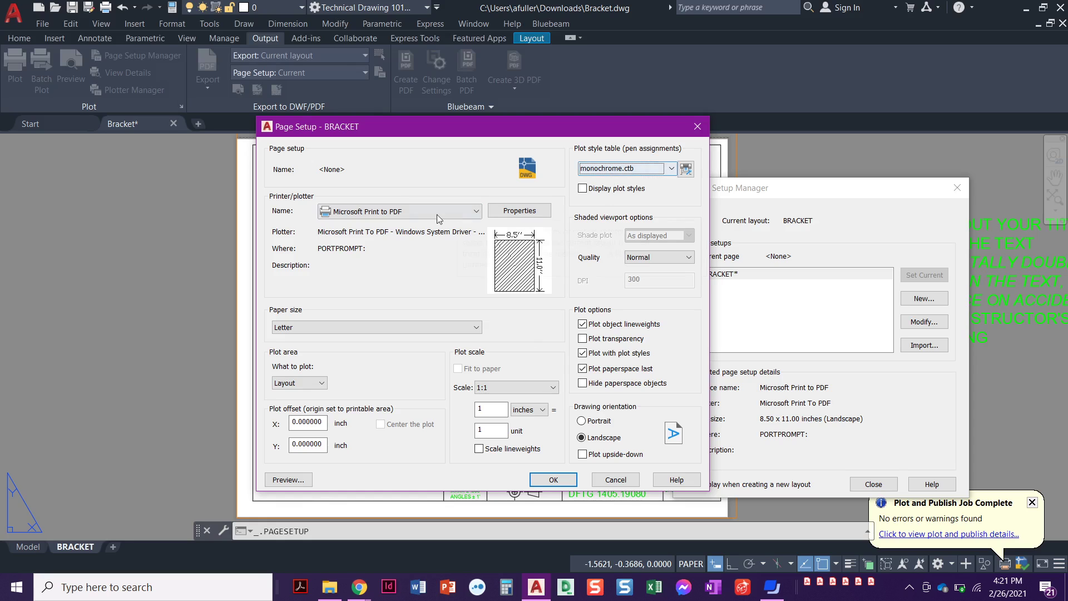
click(552, 480)
click(873, 484)
Dismiss the completion notice and publish the BRACKET layout from Batch Plot.
click(1032, 503)
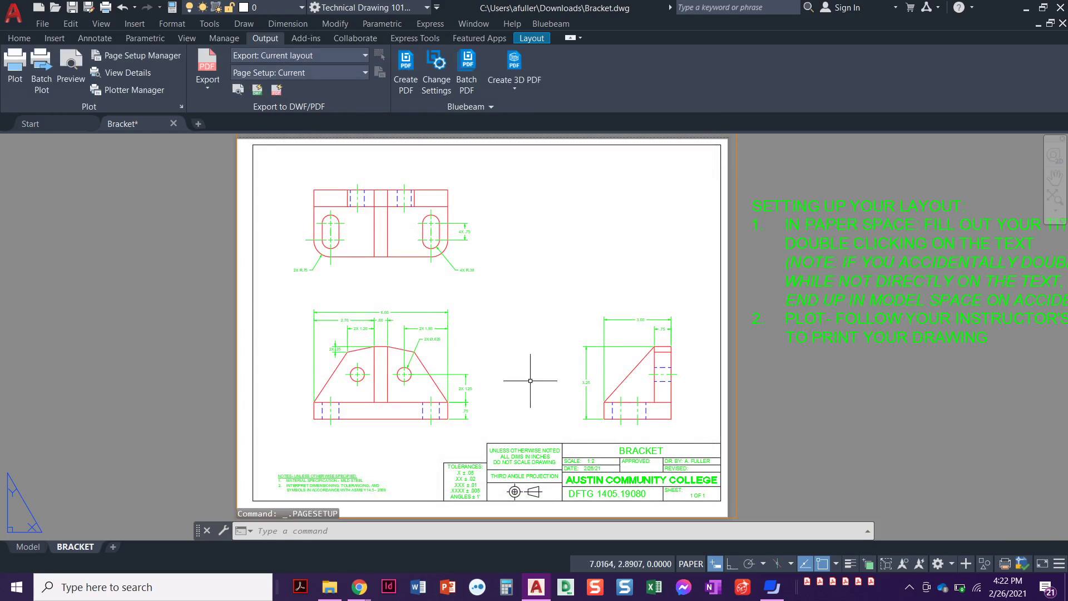
click(42, 79)
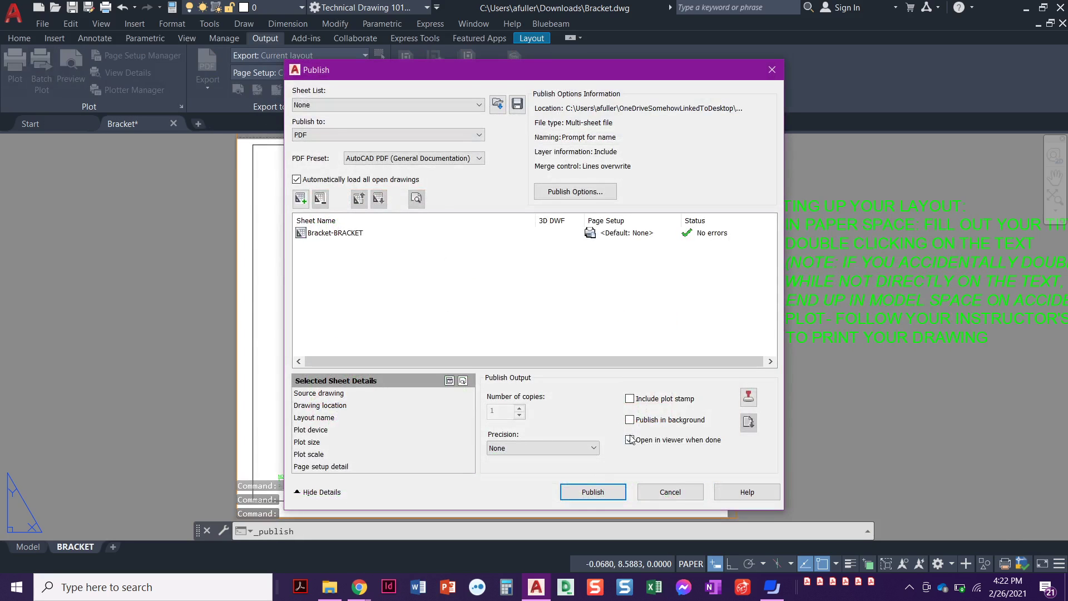
click(593, 492)
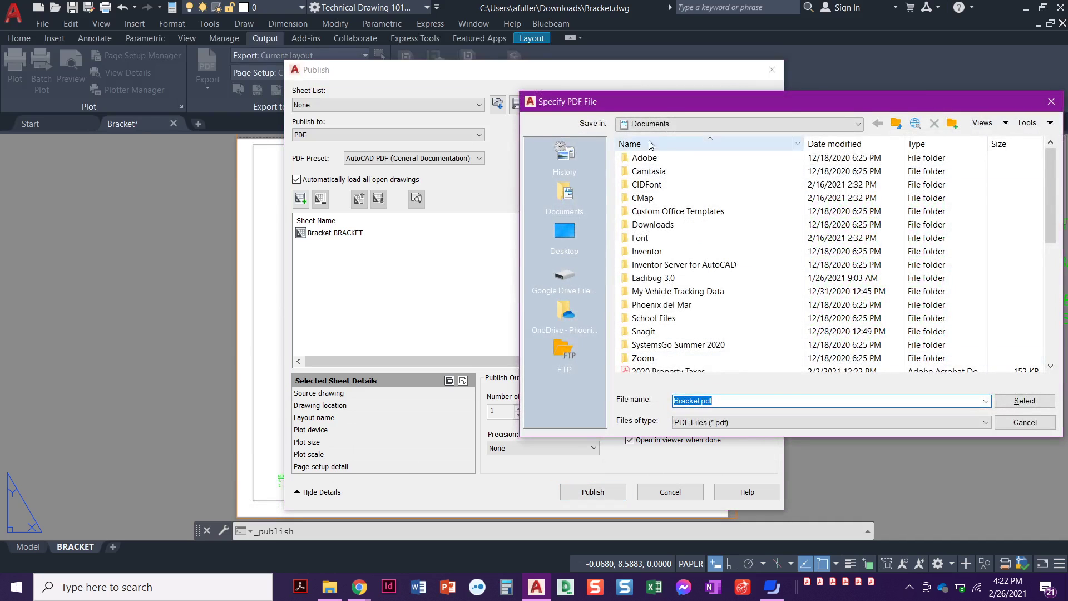
Save as Bracket.pdf in Google Drive > My Drive > !!! DFTG 1405 TTh Spring 2021, replacing the existing file.
click(658, 124)
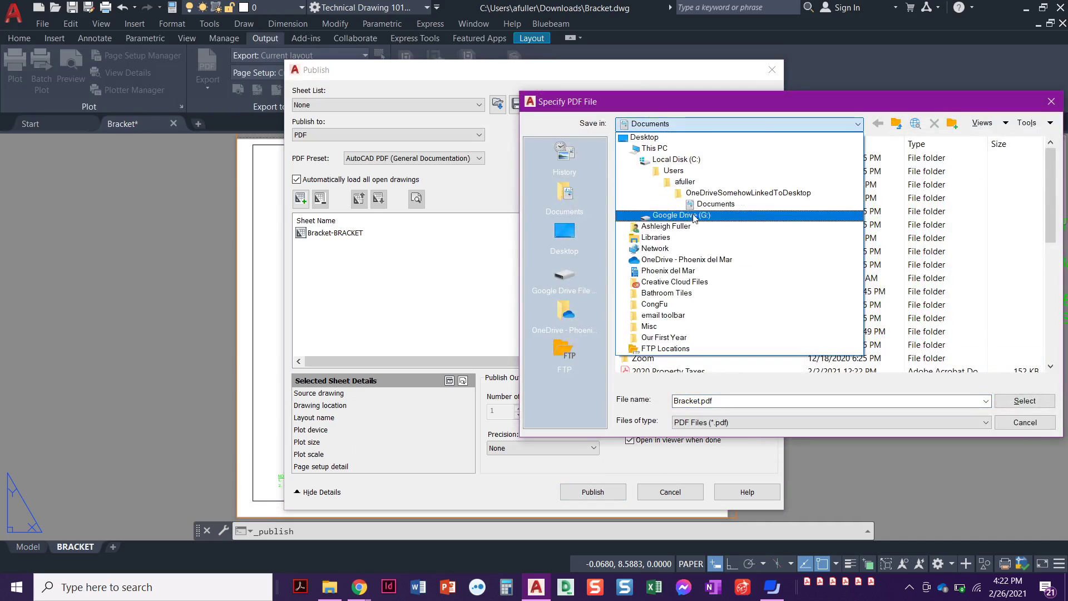
click(692, 215)
double_click(655, 158)
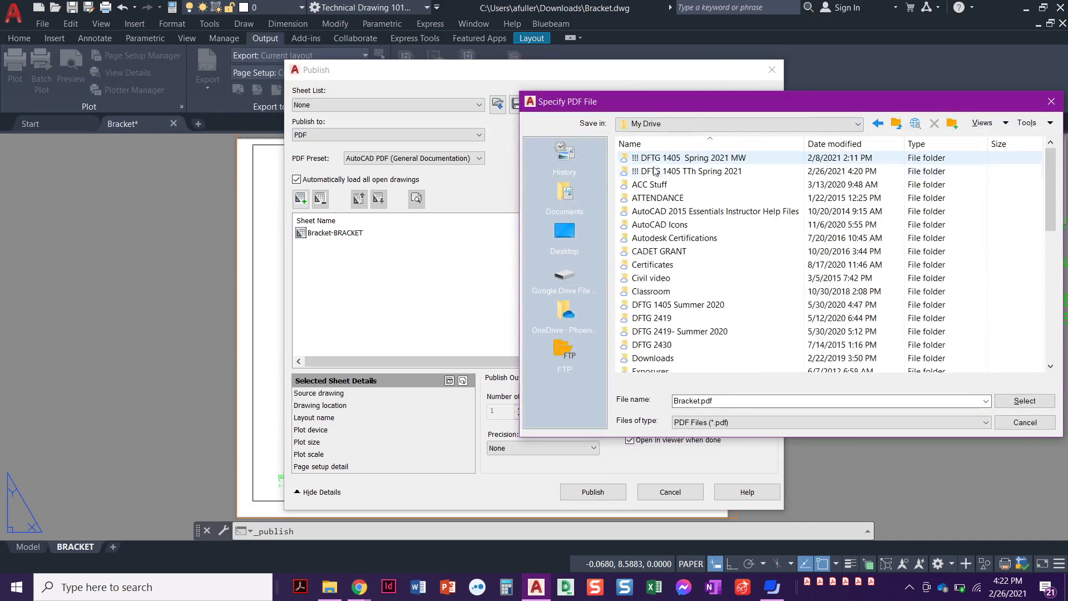
double_click(650, 170)
click(641, 158)
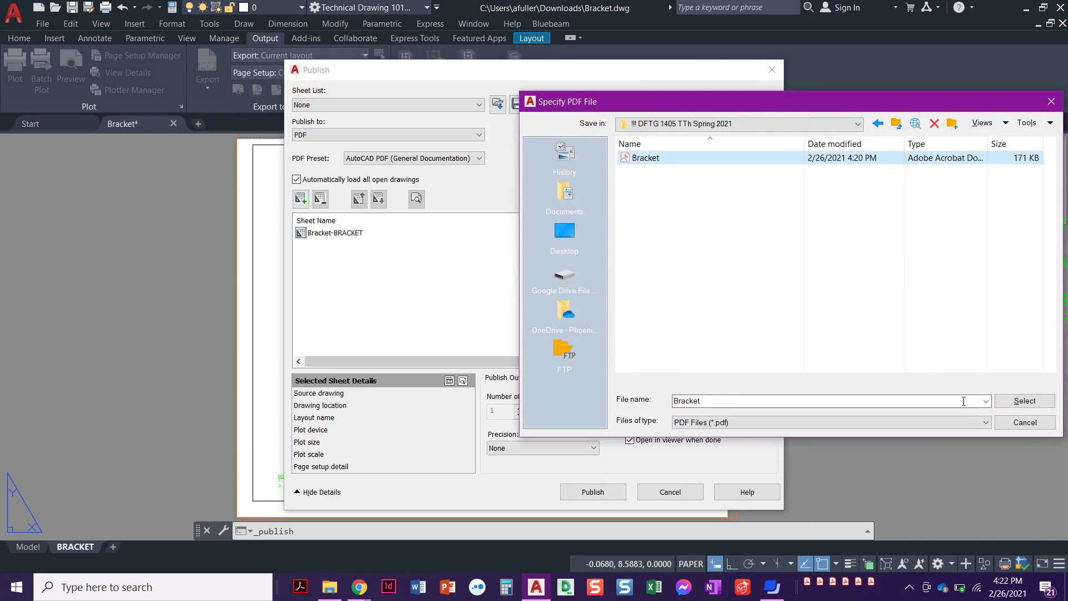
click(1018, 400)
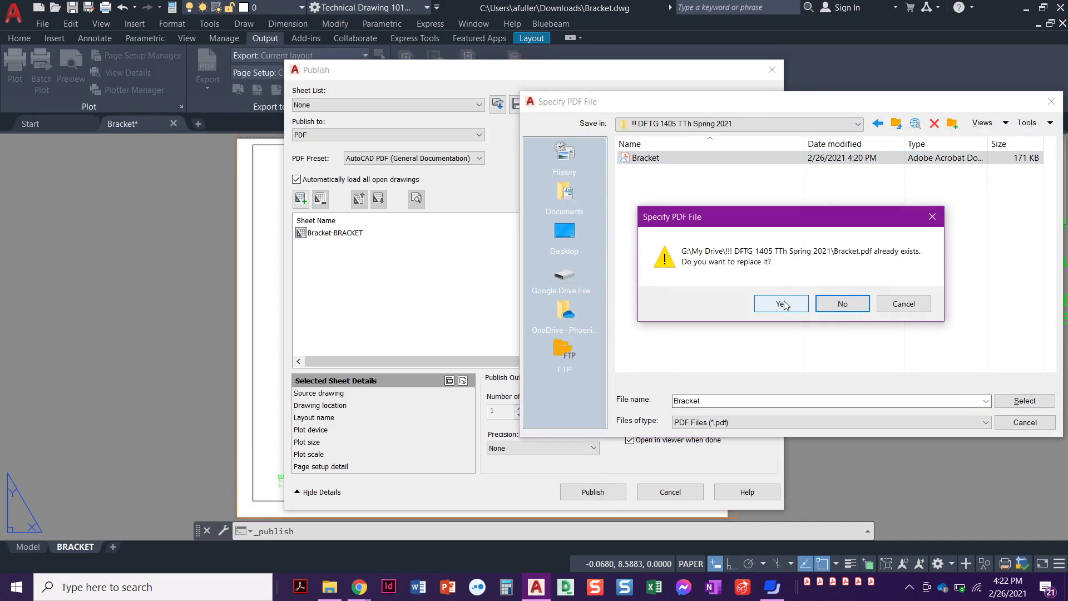
click(782, 304)
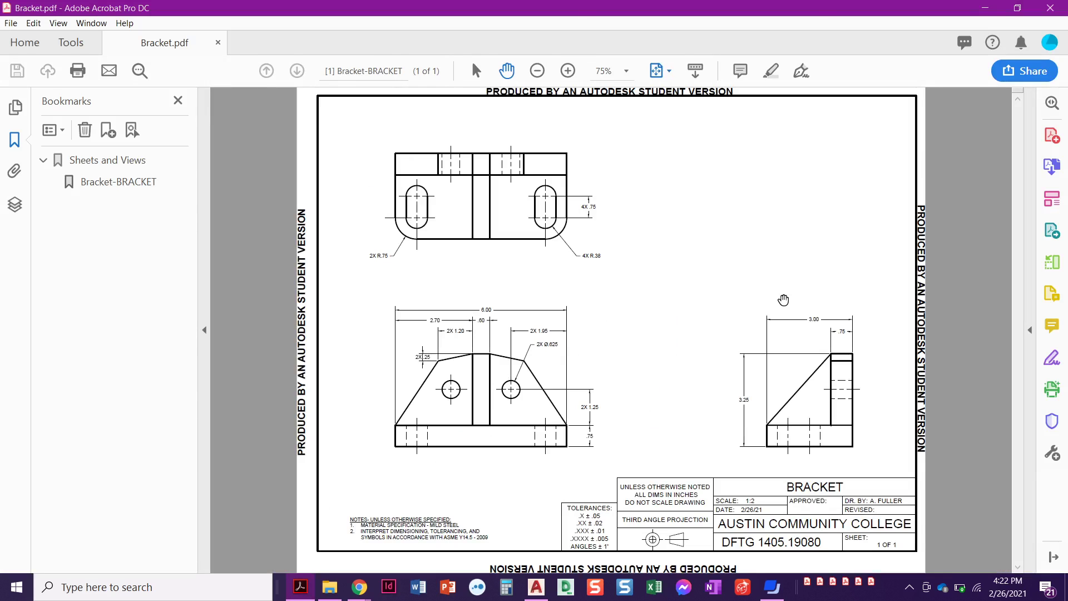
Collapse the Bookmarks pane so the black-and-white Bracket sheet fills the Acrobat window.
click(205, 330)
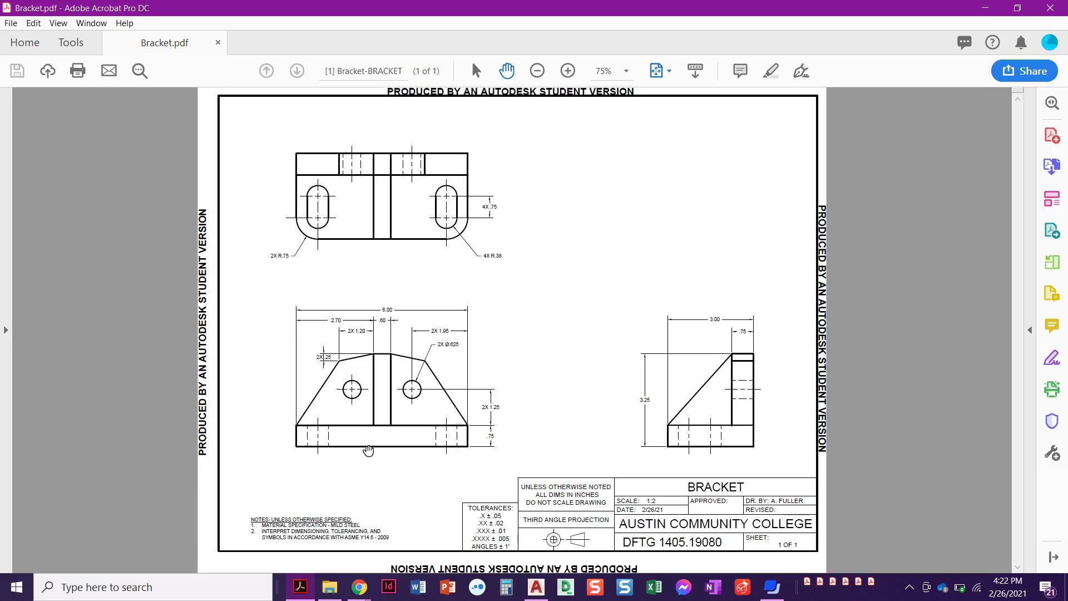
Switch to Chrome and open the Chapter 5 Curriculum - Dimensioning Basics page.
key(alt+Tab)
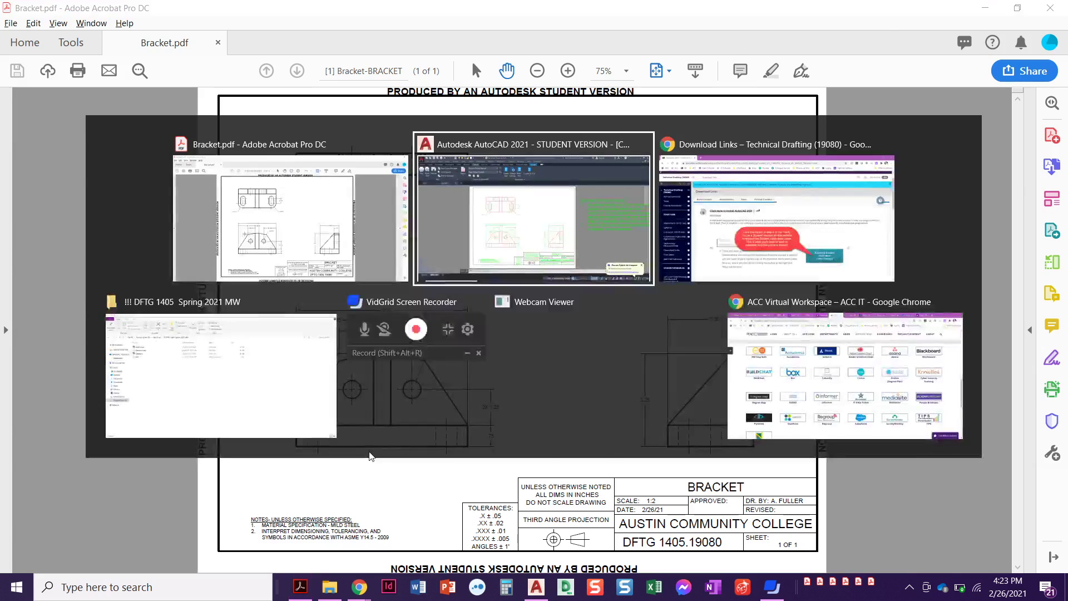
key(alt+Tab)
scroll(106, 373, down, 5)
scroll(106, 373, down, 9)
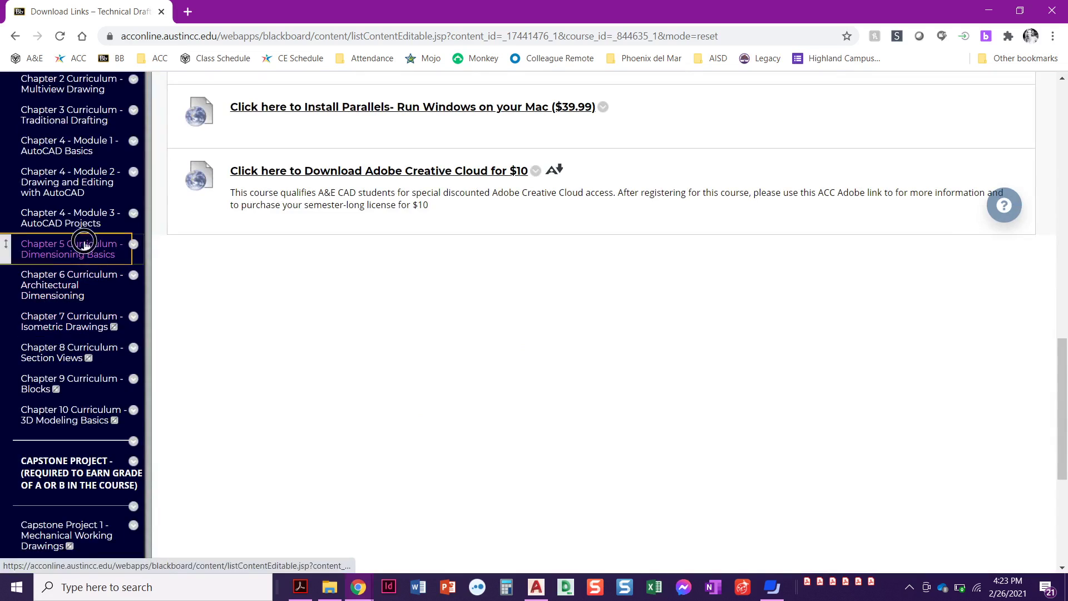
click(85, 245)
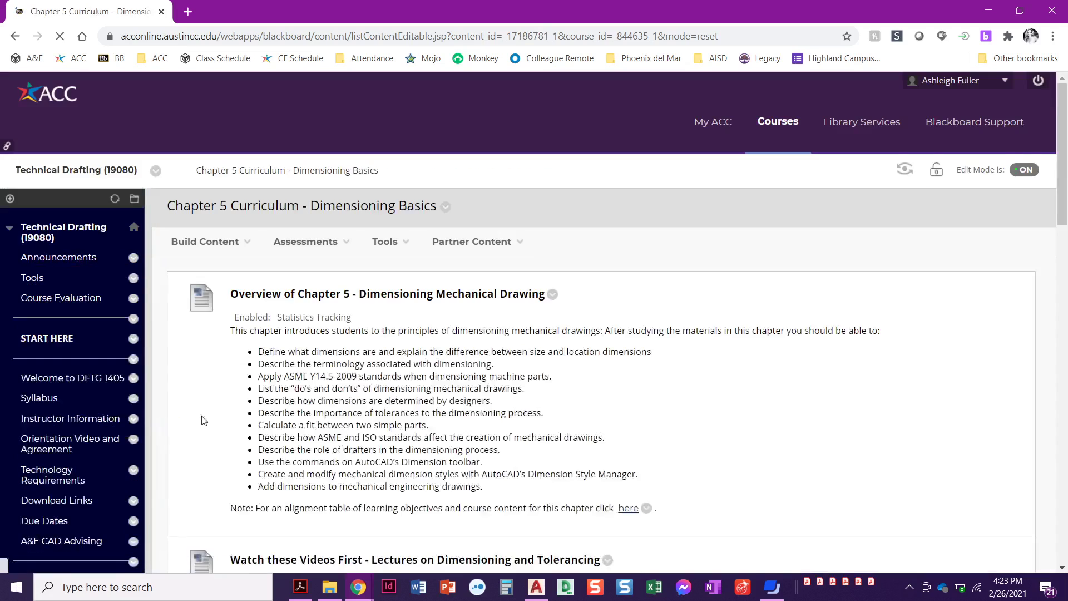
Open the Assignment 1 Dimensioning the Bracket page and scroll down to the Submit Bracket item.
scroll(232, 418, down, 13)
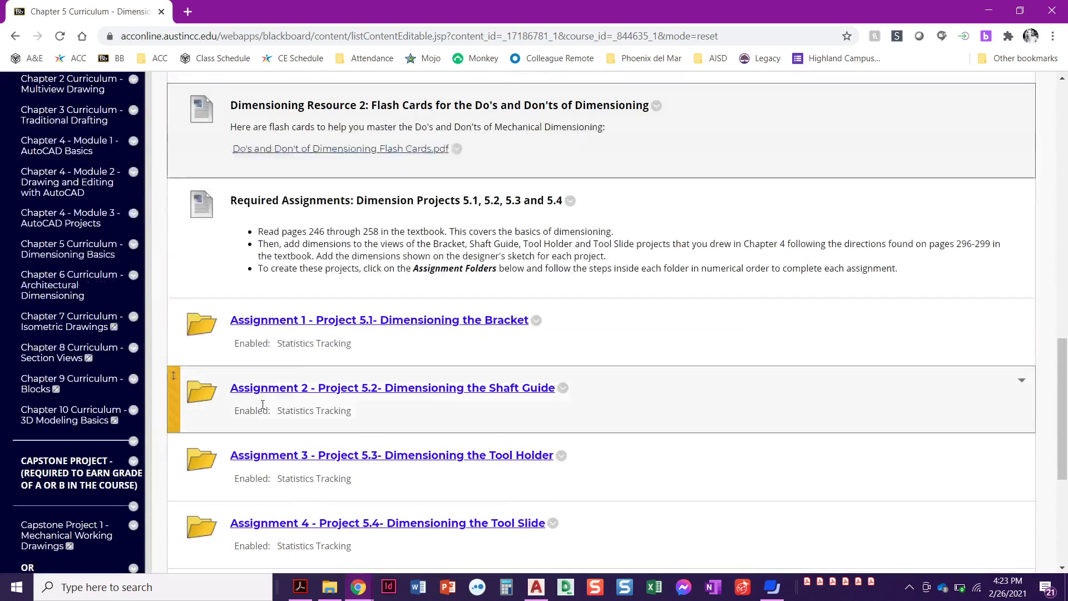
click(362, 325)
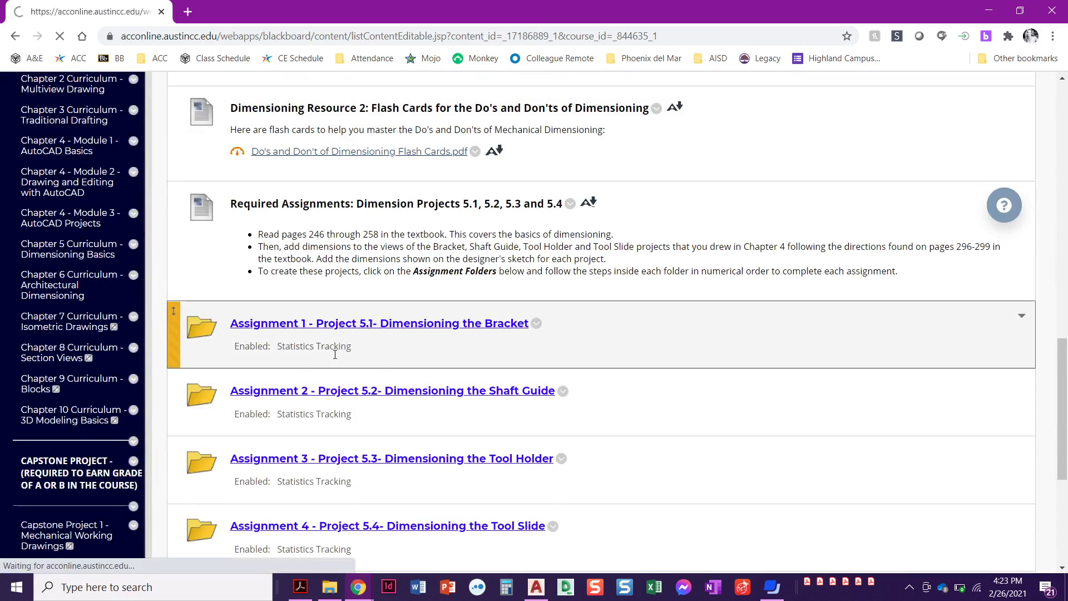
scroll(313, 376, down, 12)
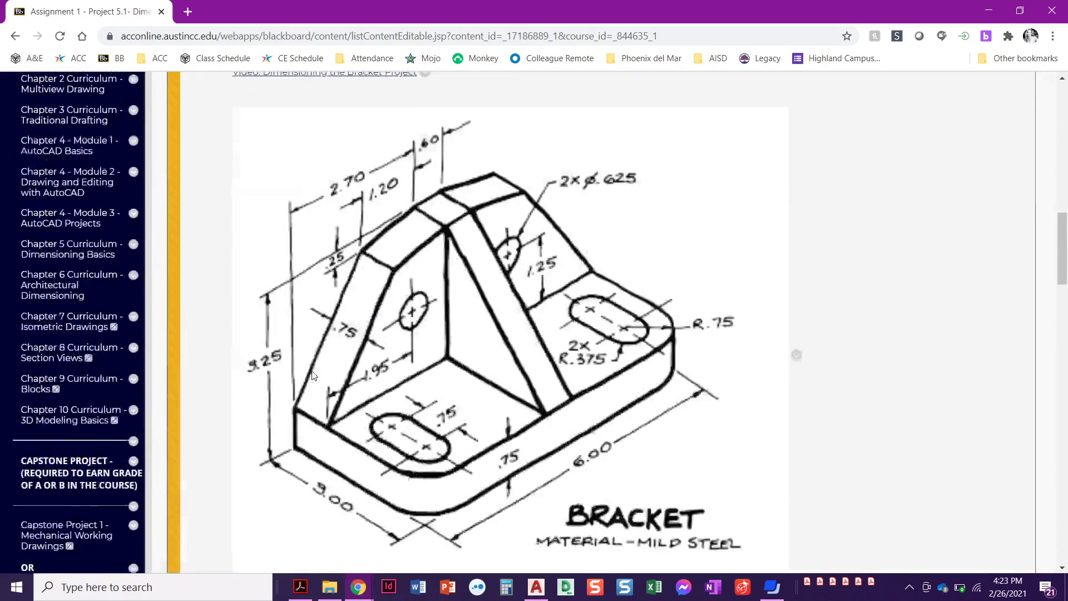
scroll(313, 375, down, 20)
scroll(316, 370, up, 10)
scroll(316, 370, up, 10)
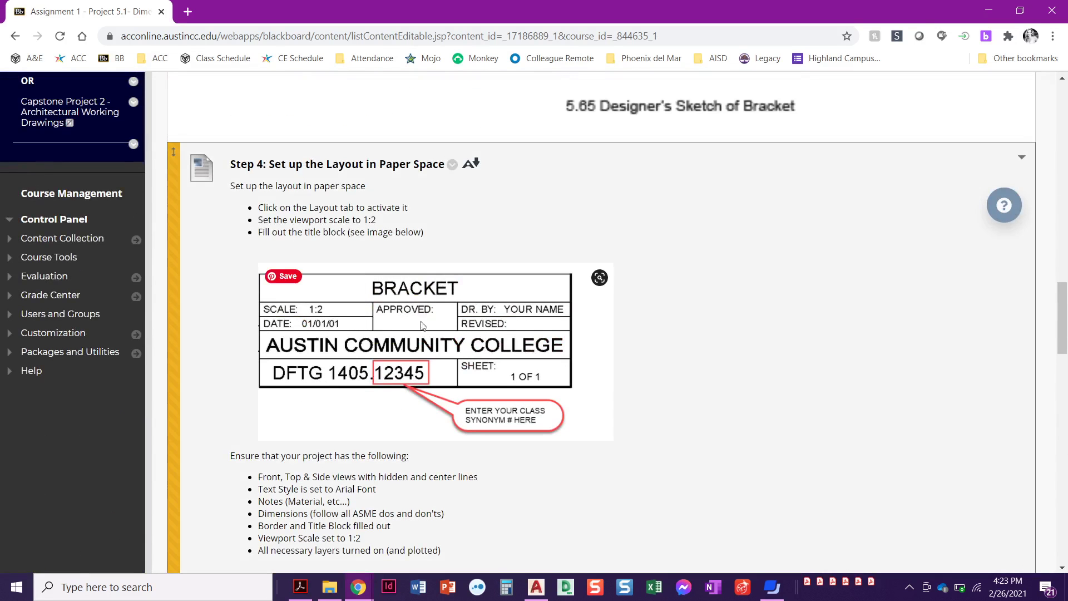
scroll(336, 445, down, 4)
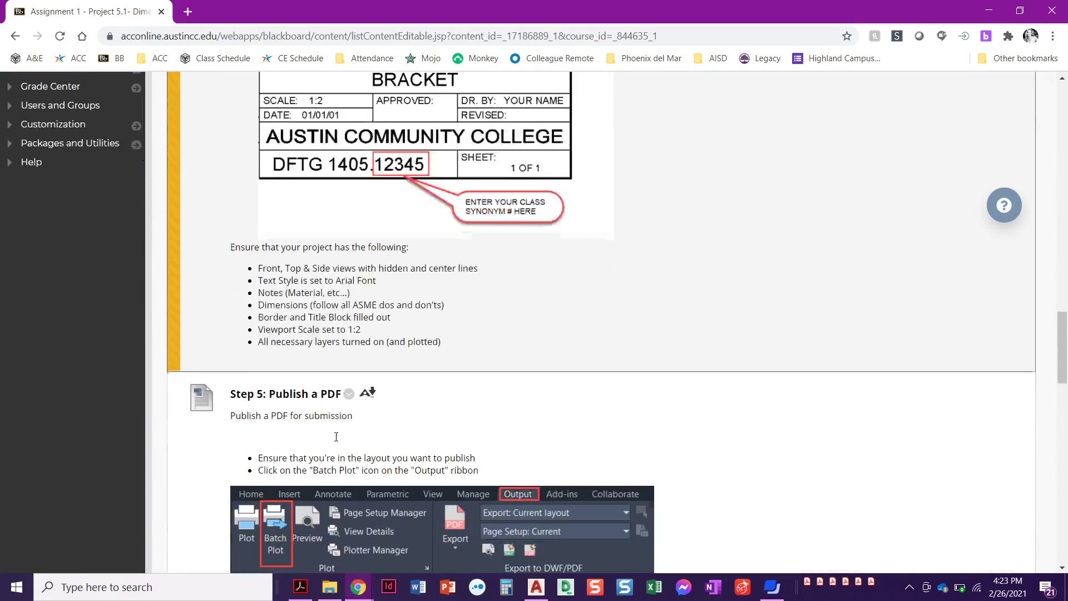
scroll(337, 441, down, 5)
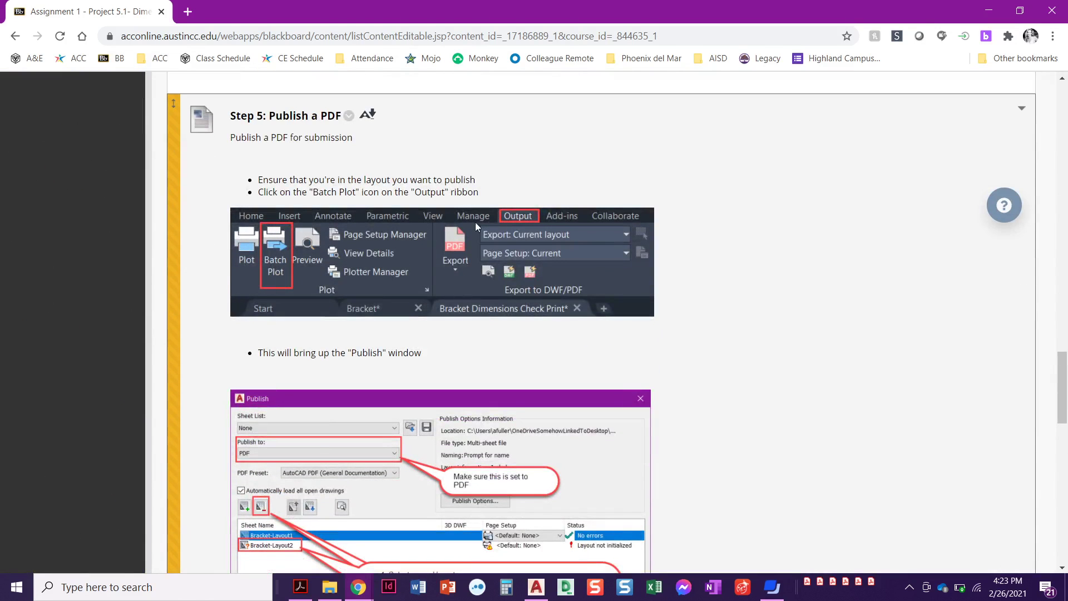
scroll(303, 295, down, 4)
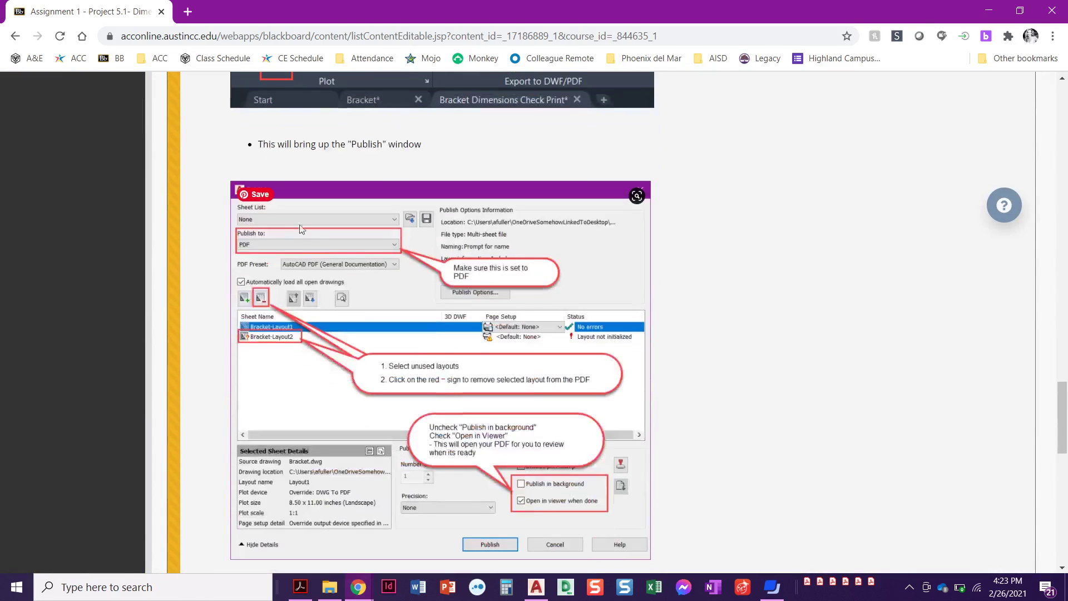
scroll(302, 391, down, 3)
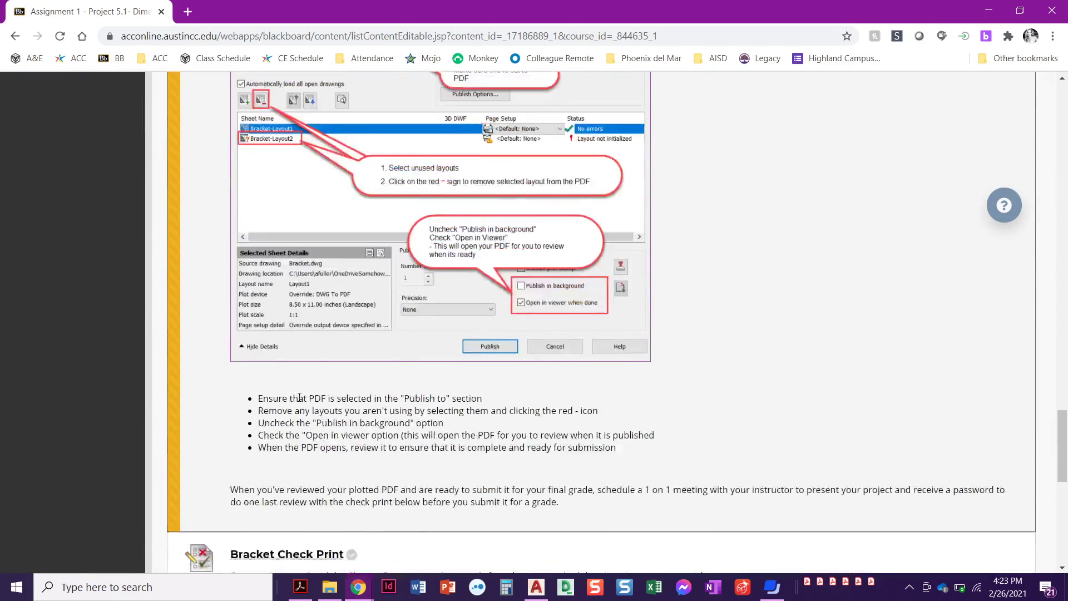
scroll(298, 397, up, 2)
scroll(285, 356, down, 1)
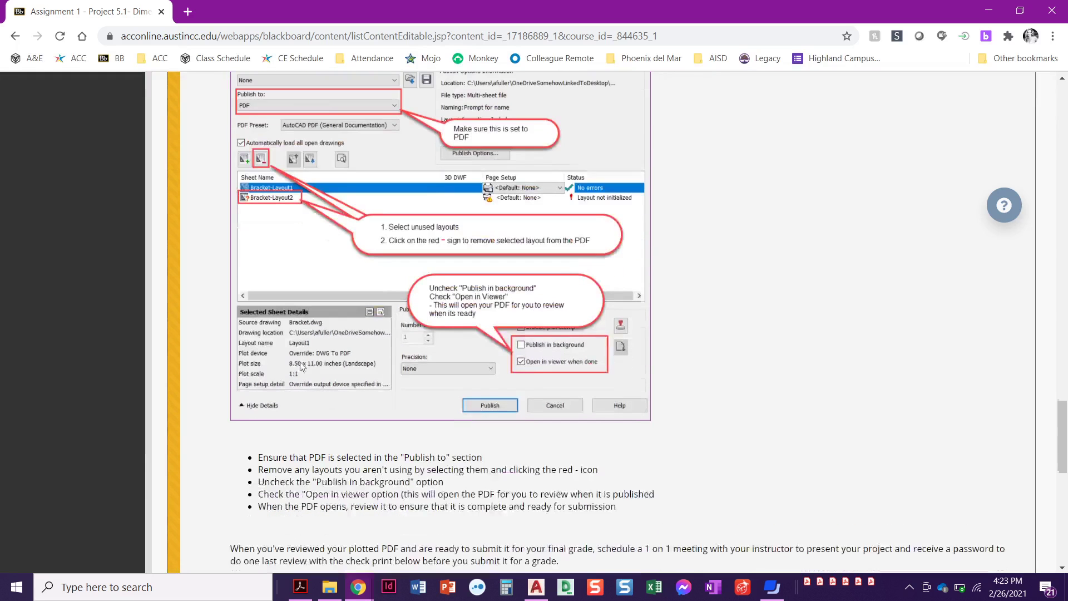
scroll(410, 409, down, 6)
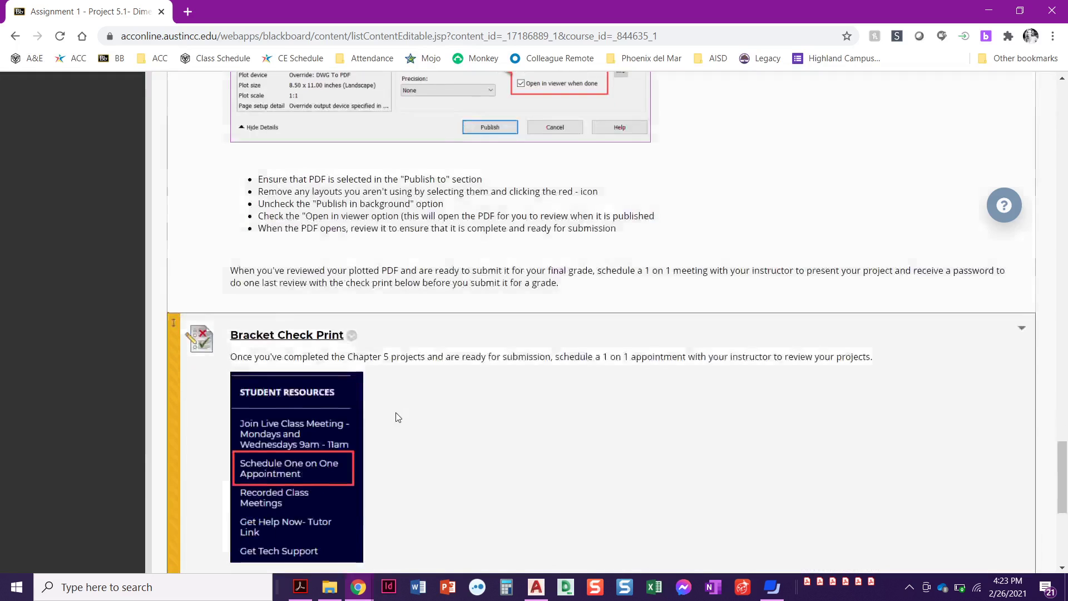
scroll(409, 409, down, 3)
scroll(440, 370, down, 2)
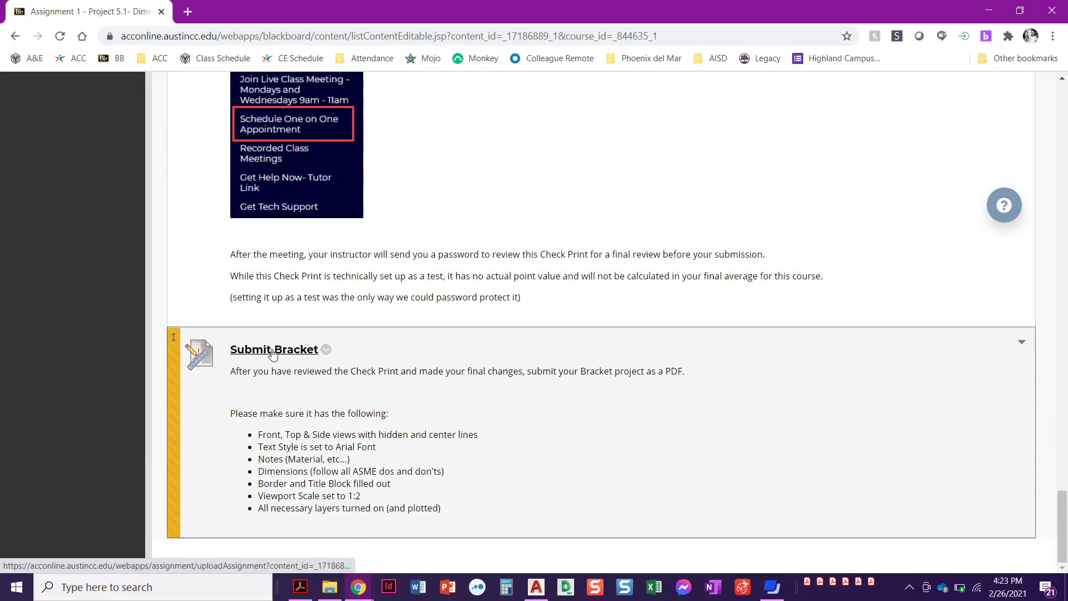
Open the Submit Bracket upload page and review its submission checklist.
click(274, 351)
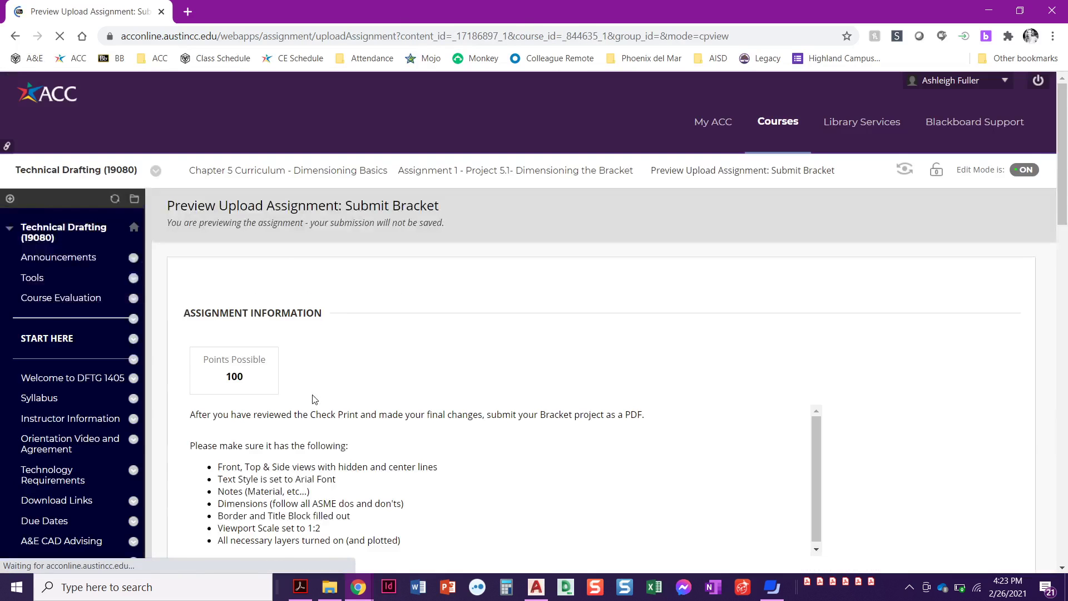
scroll(360, 373, down, 2)
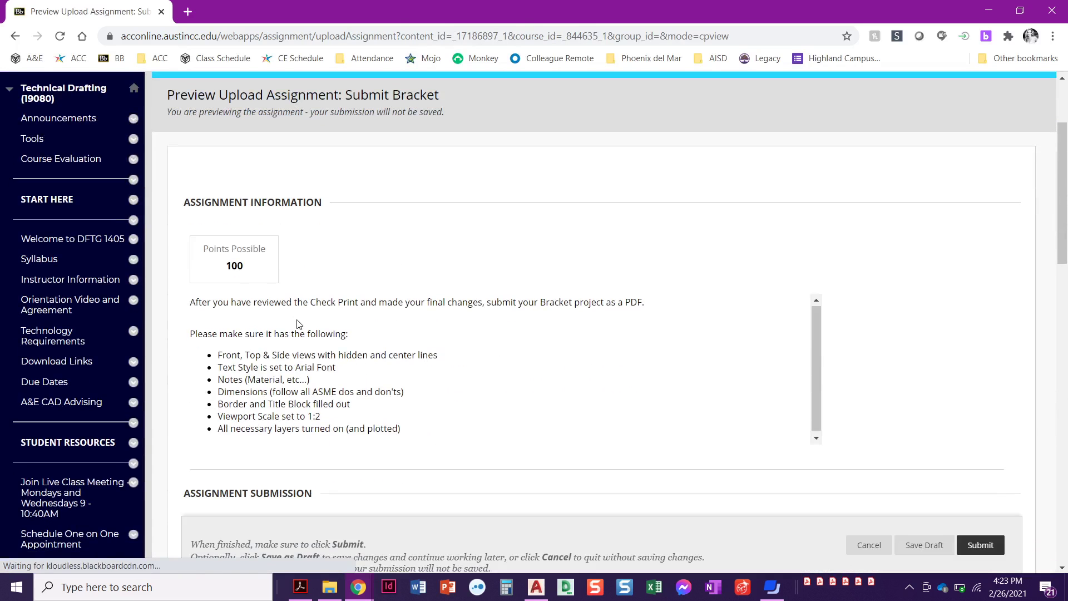
drag(403, 427, 230, 365)
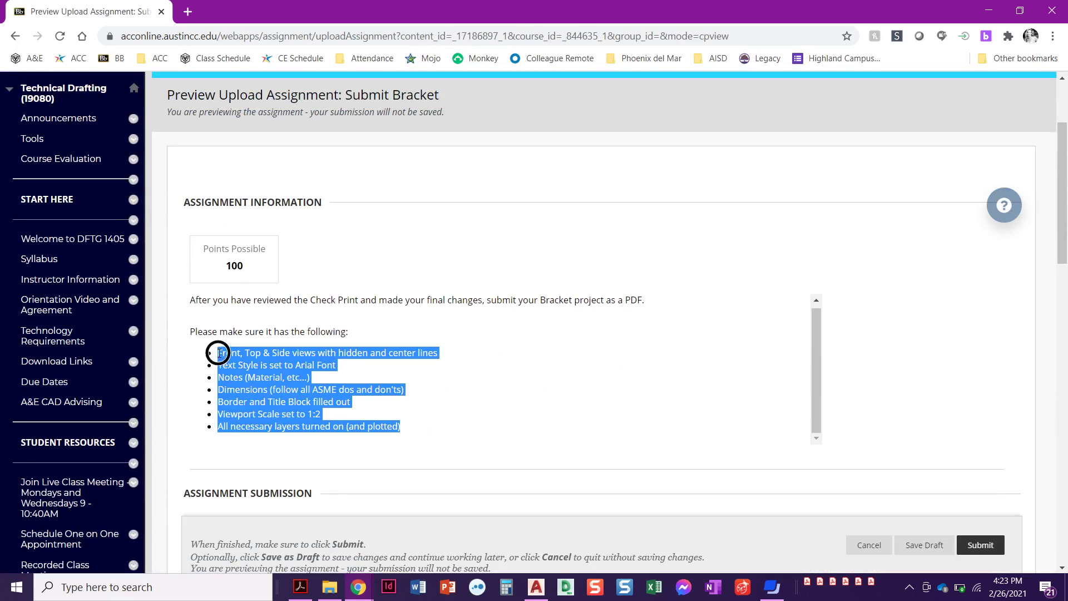
click(875, 408)
scroll(878, 397, down, 4)
scroll(877, 397, down, 1)
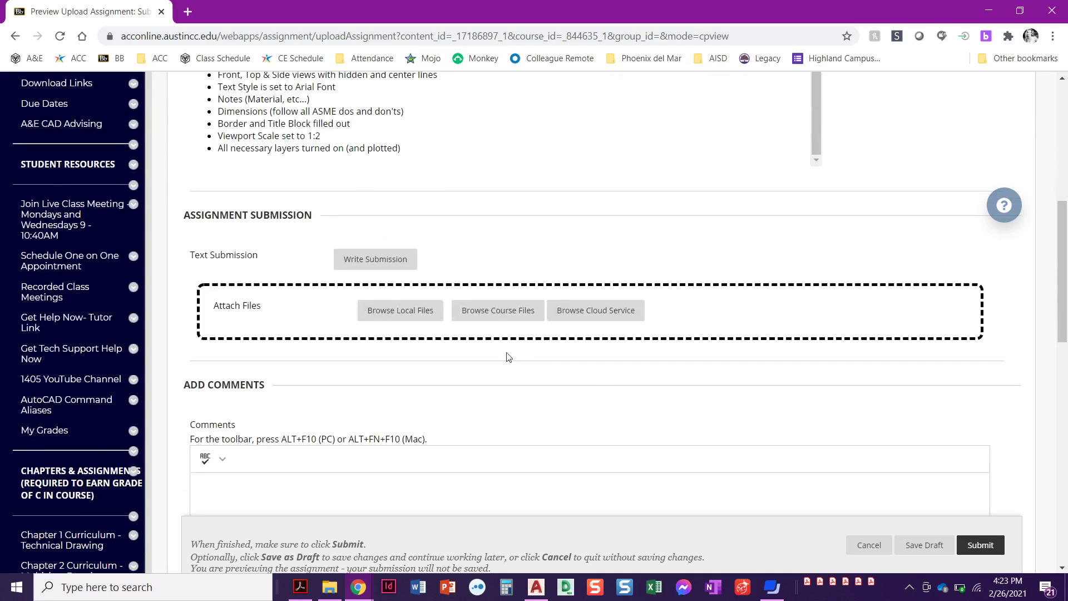
Attach Bracket.pdf from Google Drive > My Drive > !!! DFTG 1405 TTh Spring 2021.
click(391, 311)
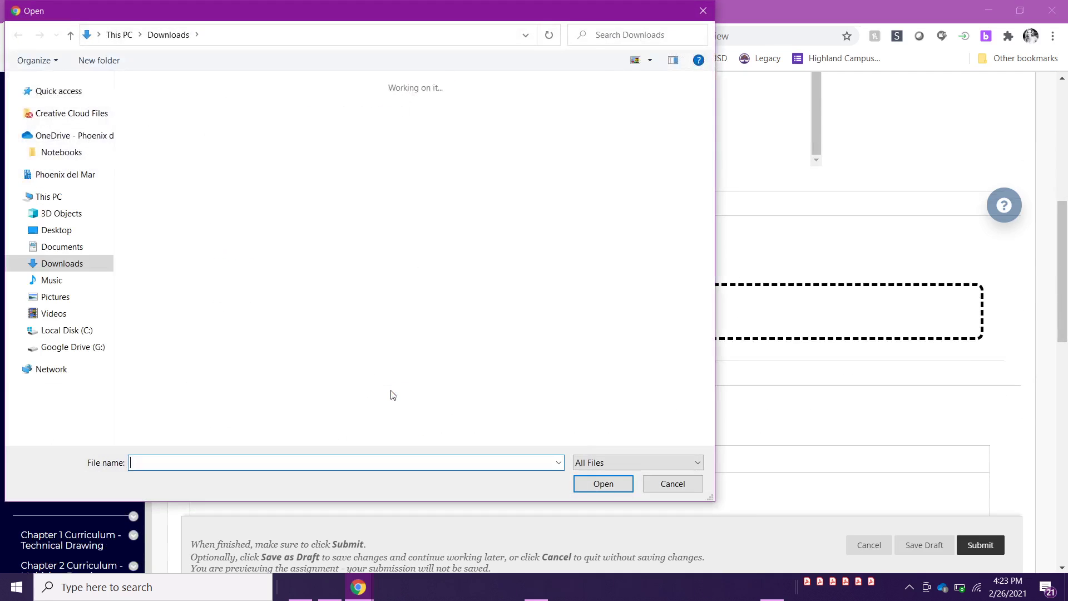
click(52, 347)
click(161, 102)
double_click(161, 102)
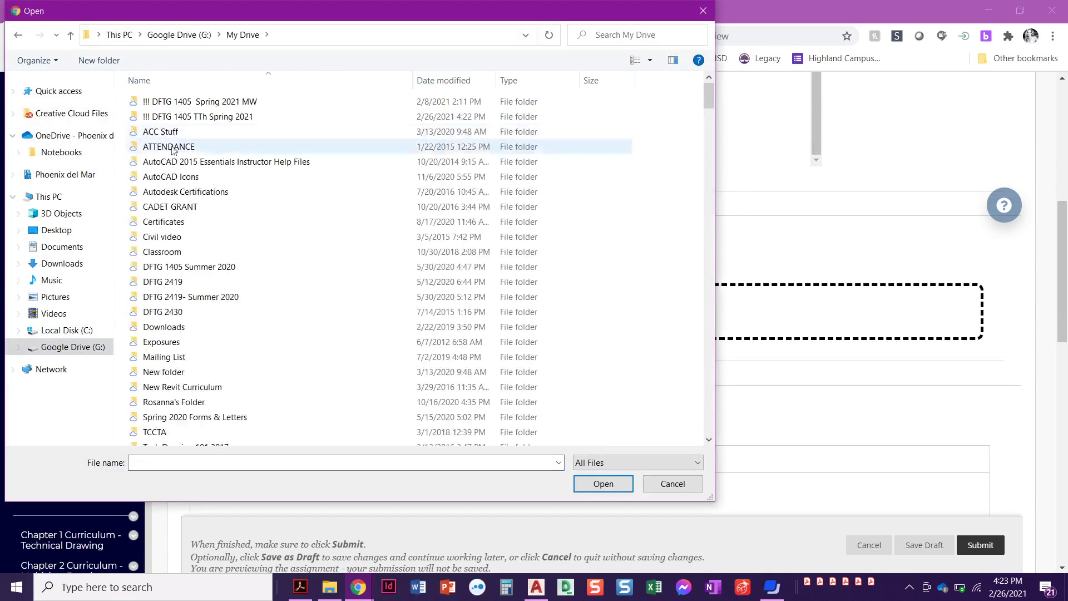
double_click(191, 115)
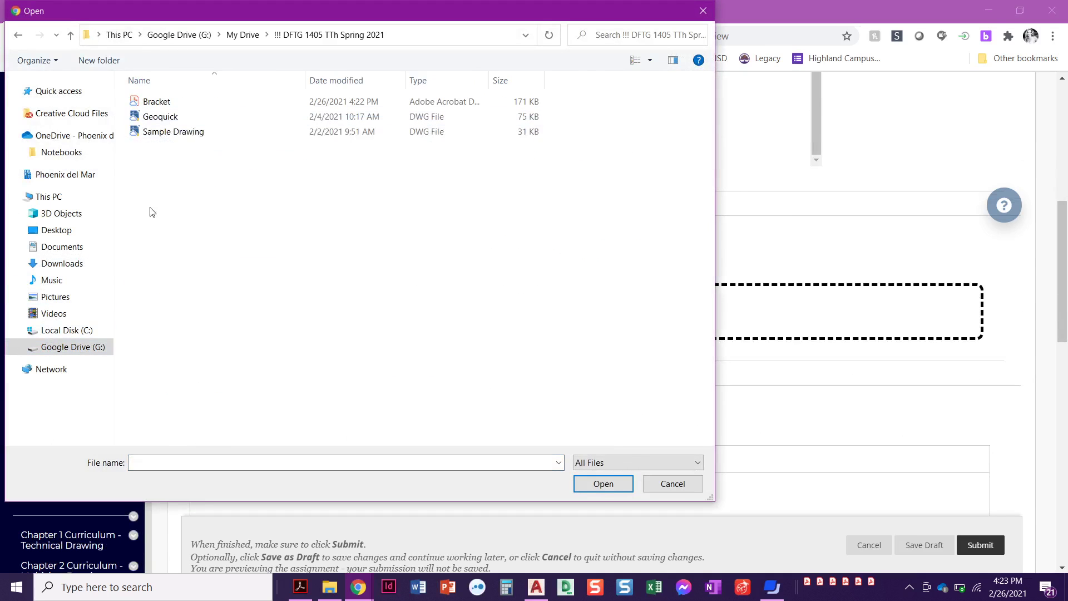
click(159, 102)
click(604, 484)
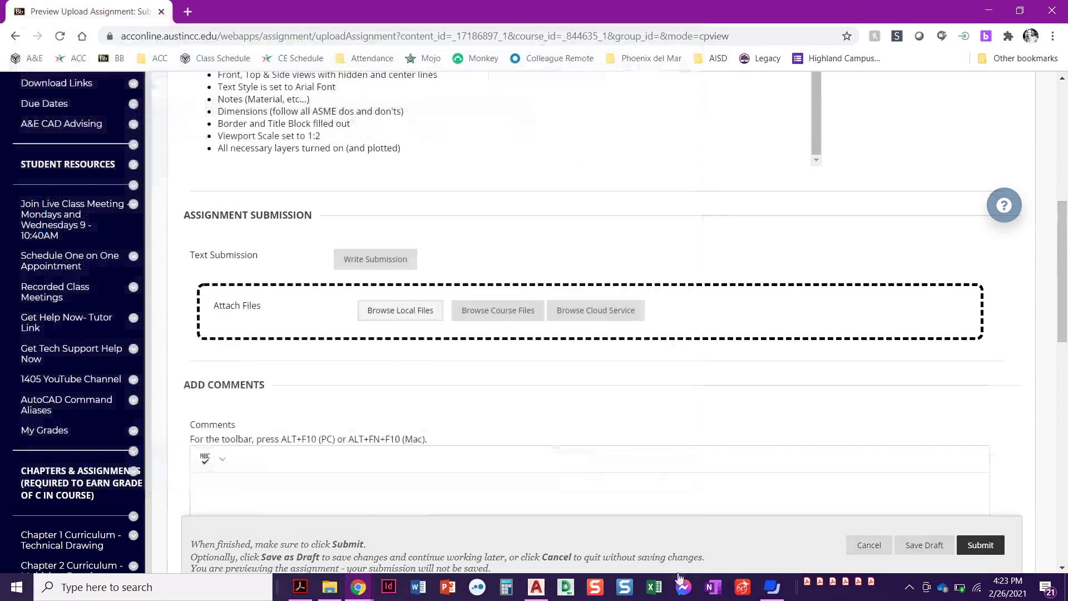
scroll(691, 466, down, 1)
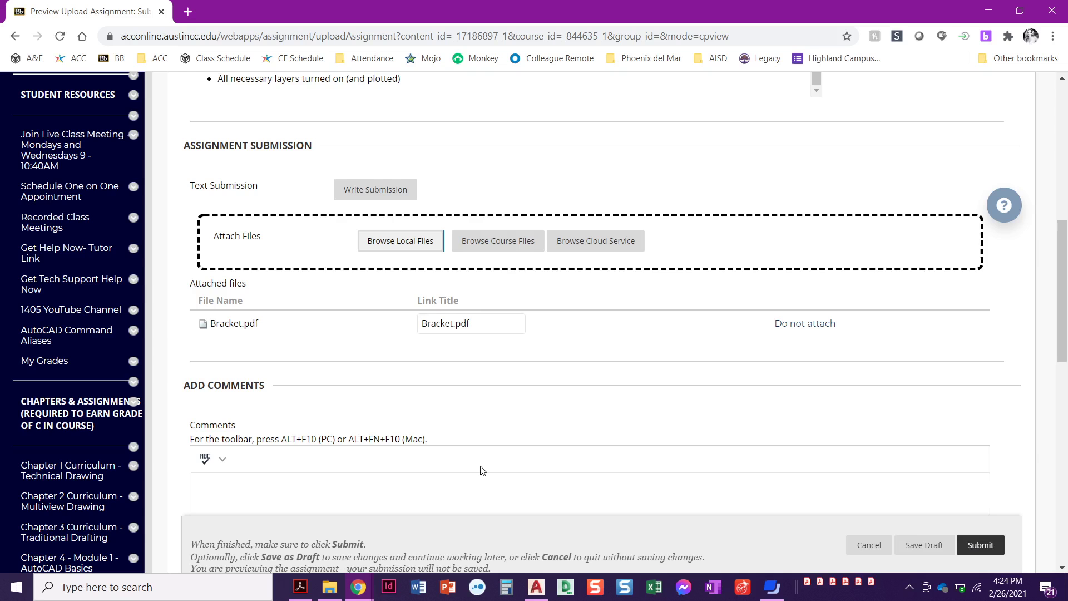
Reopen the recent 5.1 Bracket Dimensions Check Print drawing in AutoCAD, then go back to the Bracket tab.
key(alt+Tab)
key(alt+Tab)
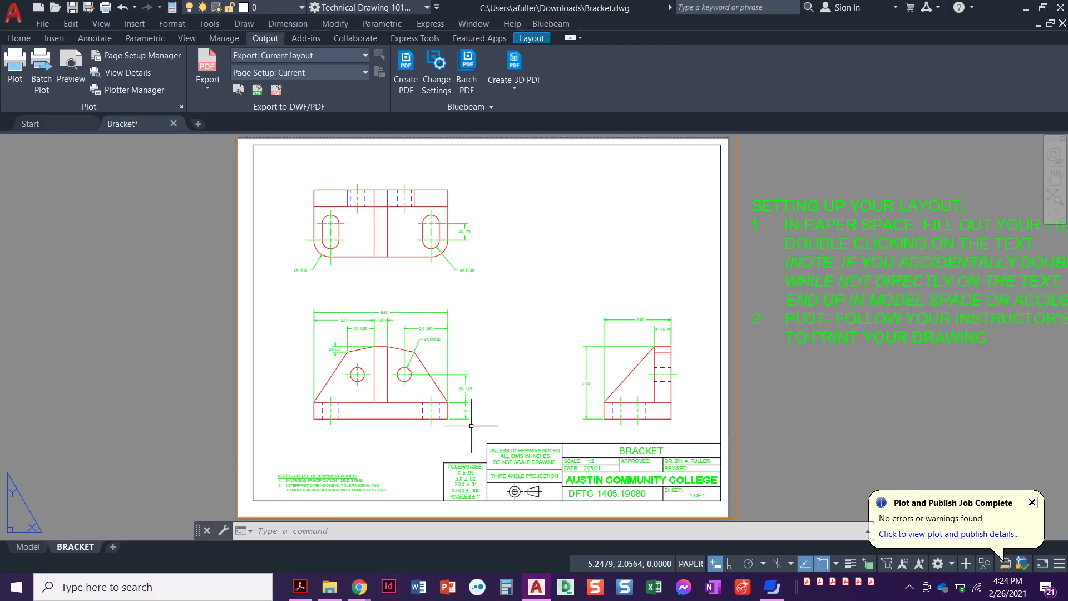
click(43, 23)
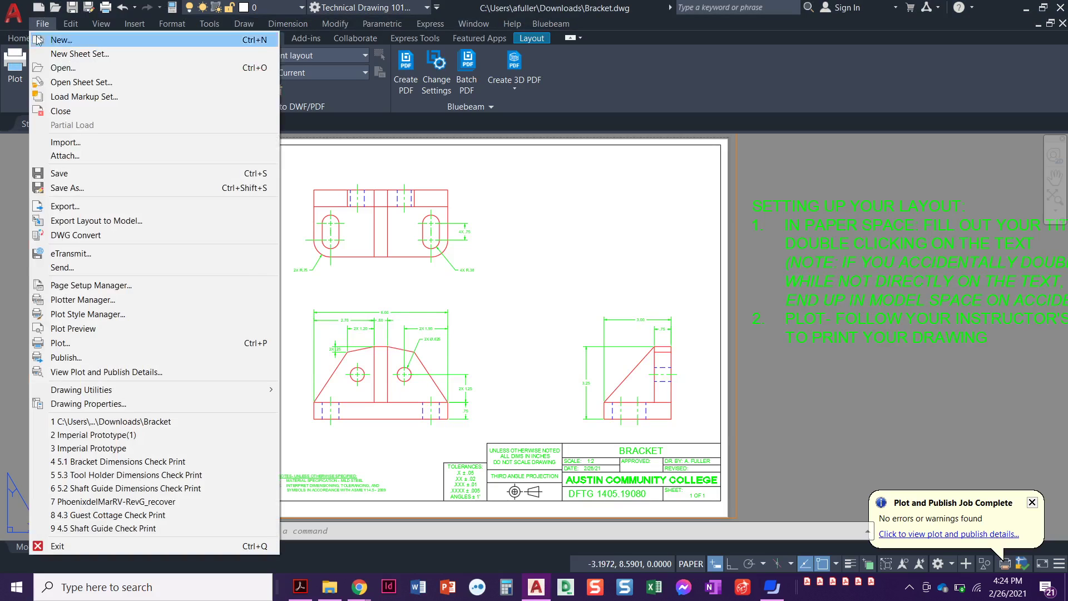
click(140, 461)
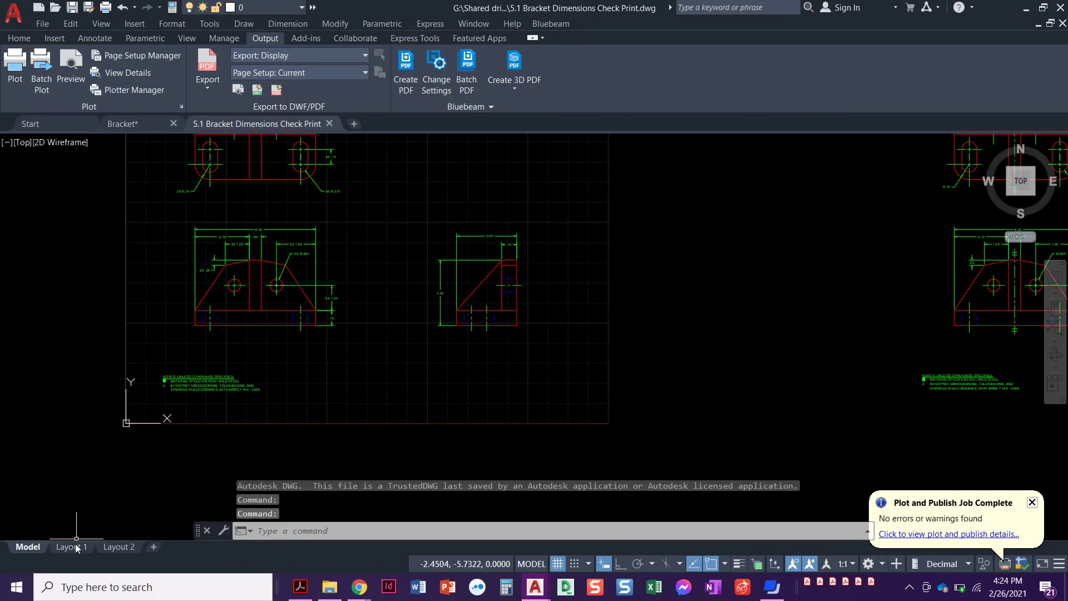
mouse_move(76, 549)
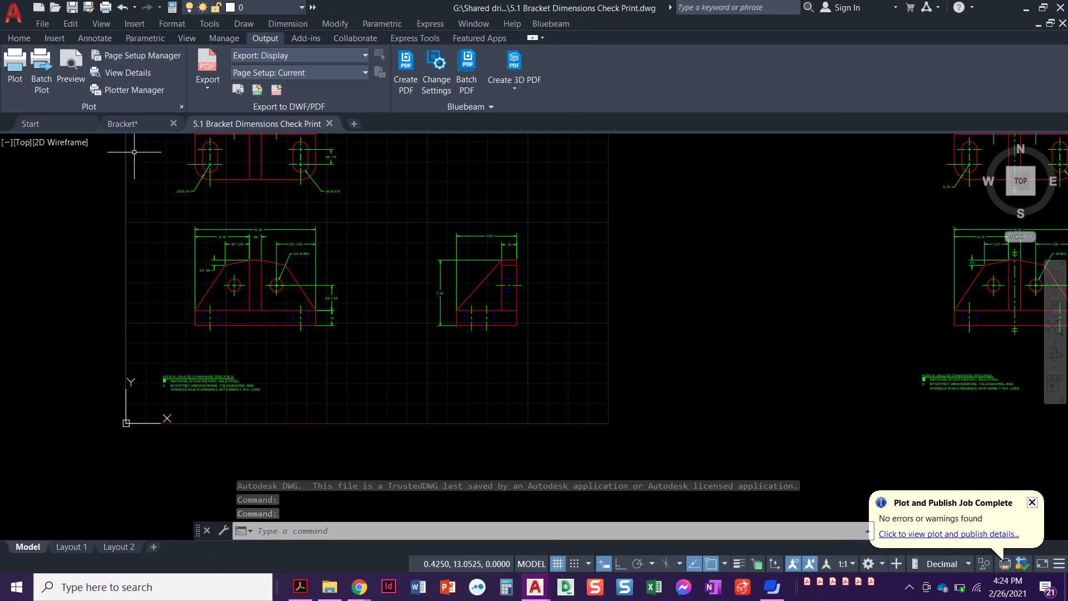
click(143, 133)
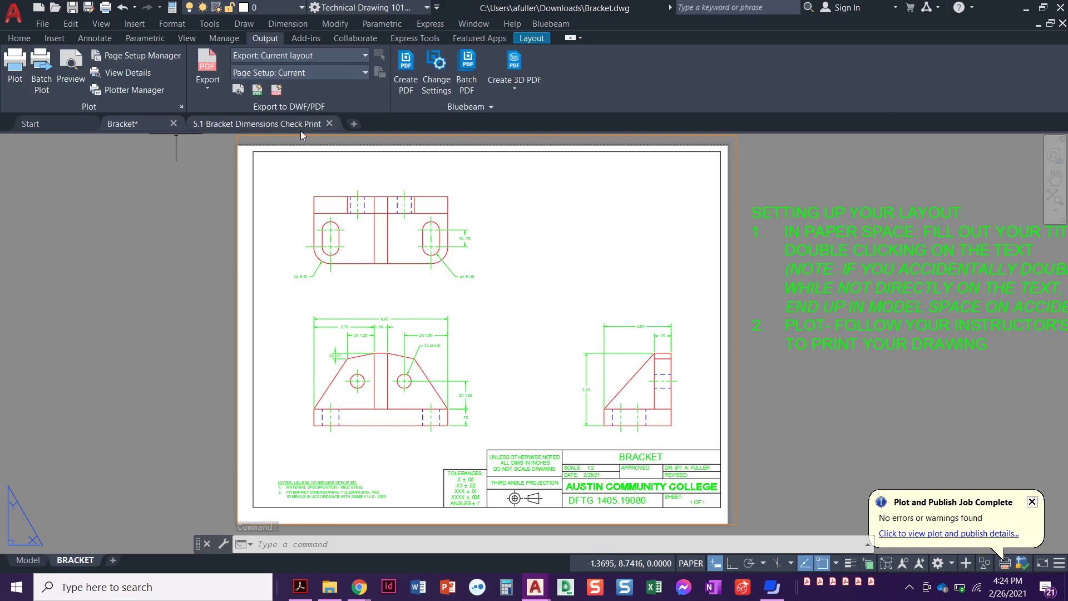
mouse_move(291, 139)
click(41, 76)
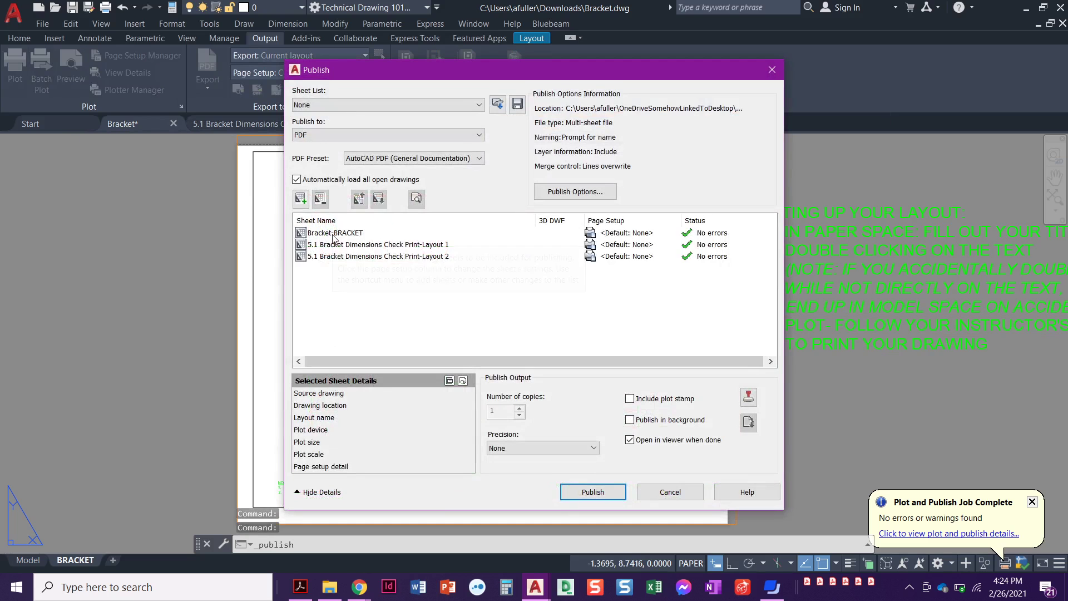
click(332, 233)
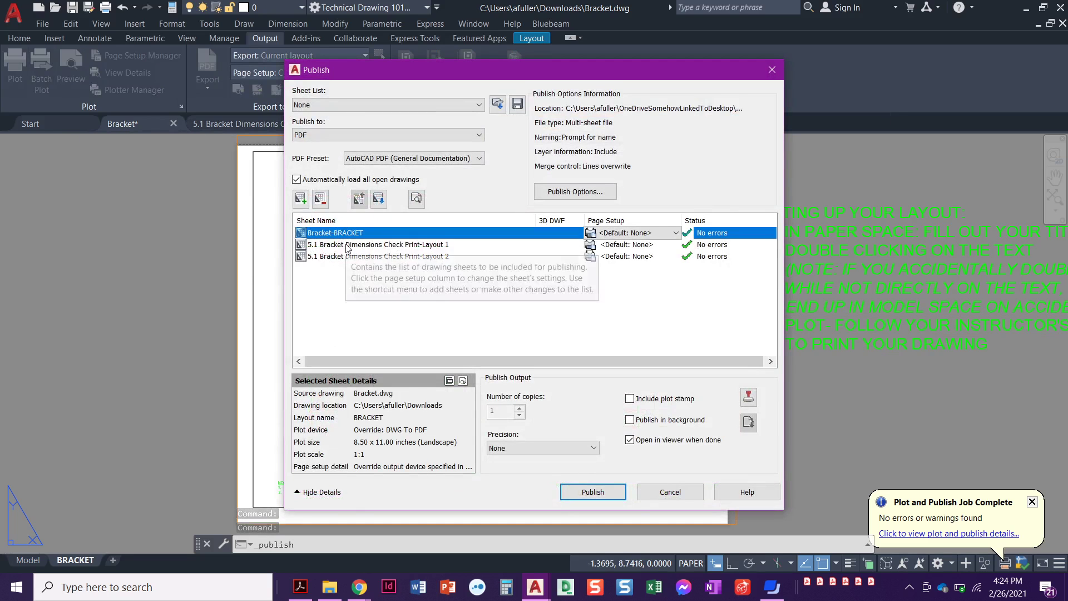
click(346, 245)
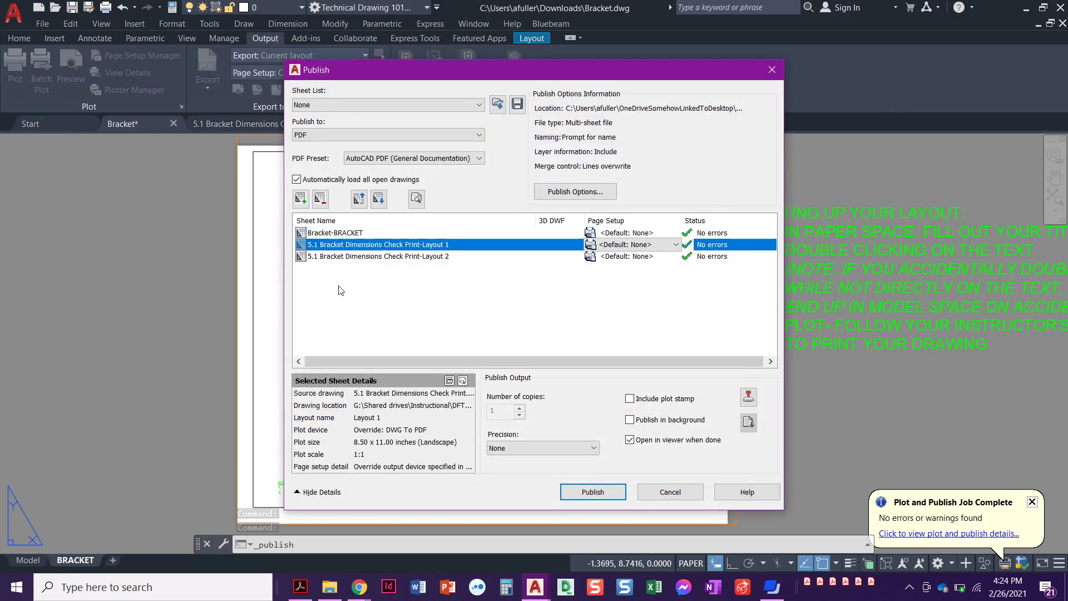
click(350, 257)
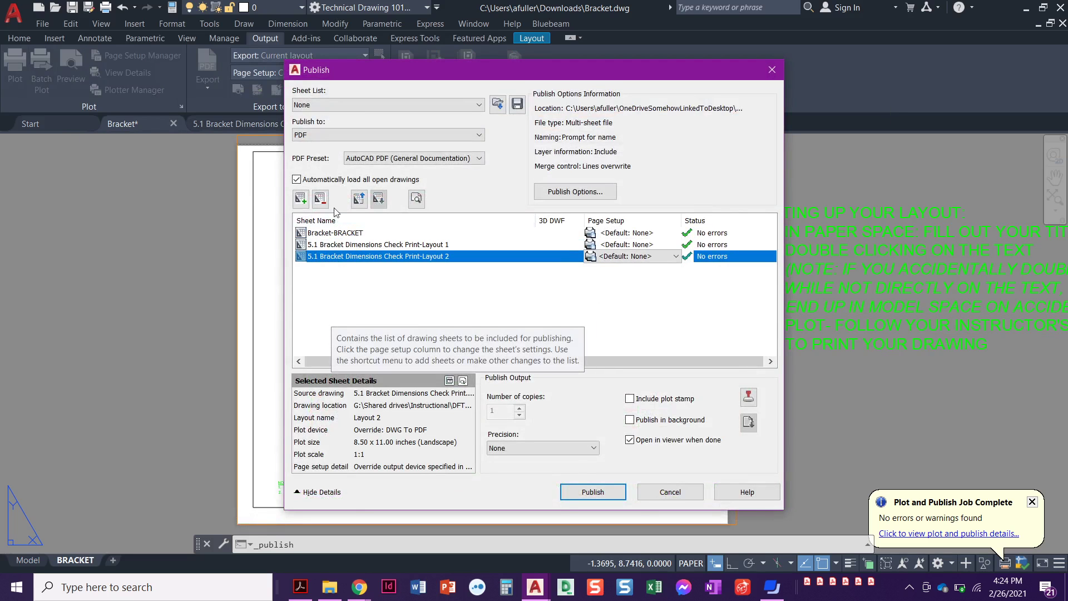
click(320, 200)
click(341, 245)
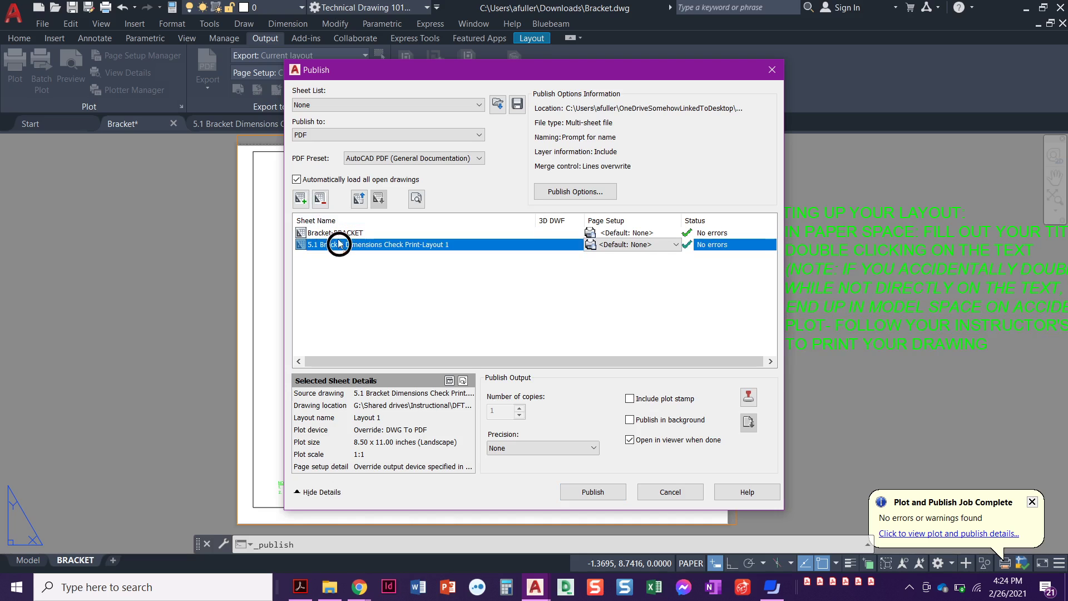
click(320, 200)
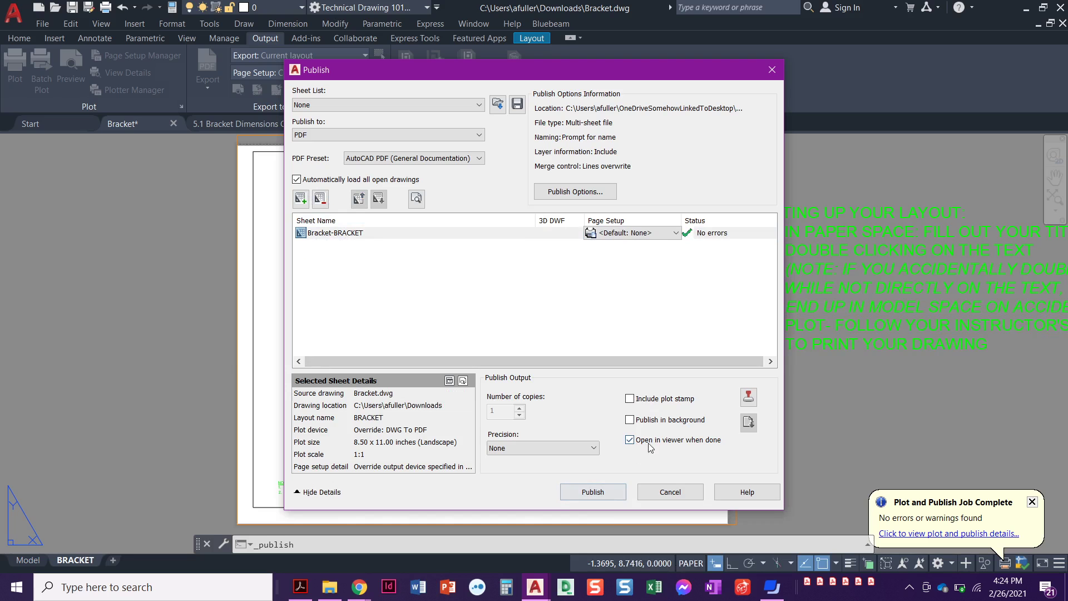
click(773, 69)
Pan the sheet, close the low-battery warning, and dismiss the Plot and Publish Job Complete balloon.
middle_drag(635, 339, 584, 333)
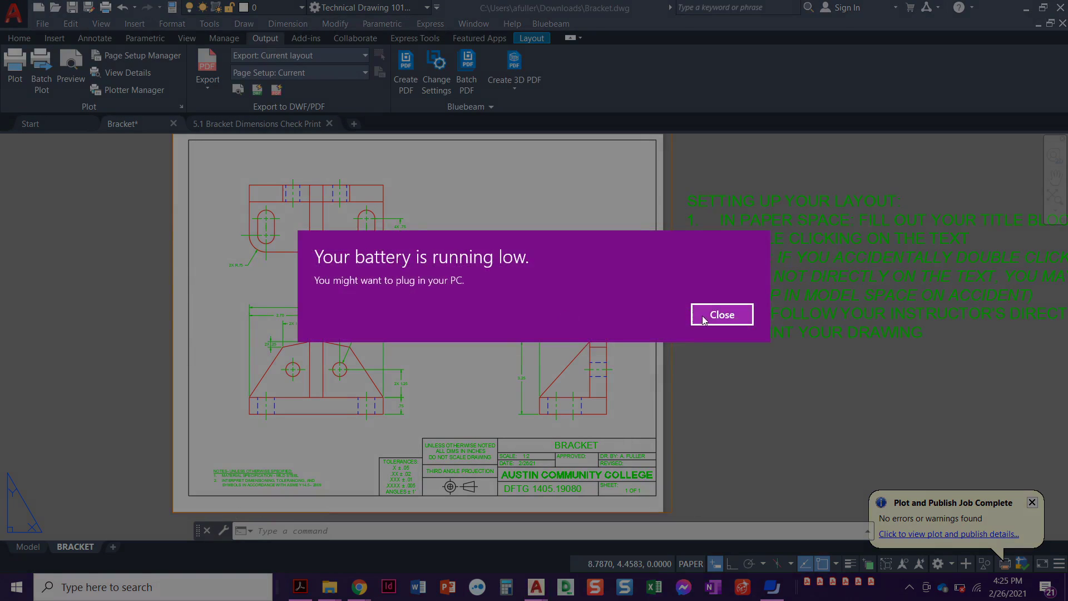
click(704, 316)
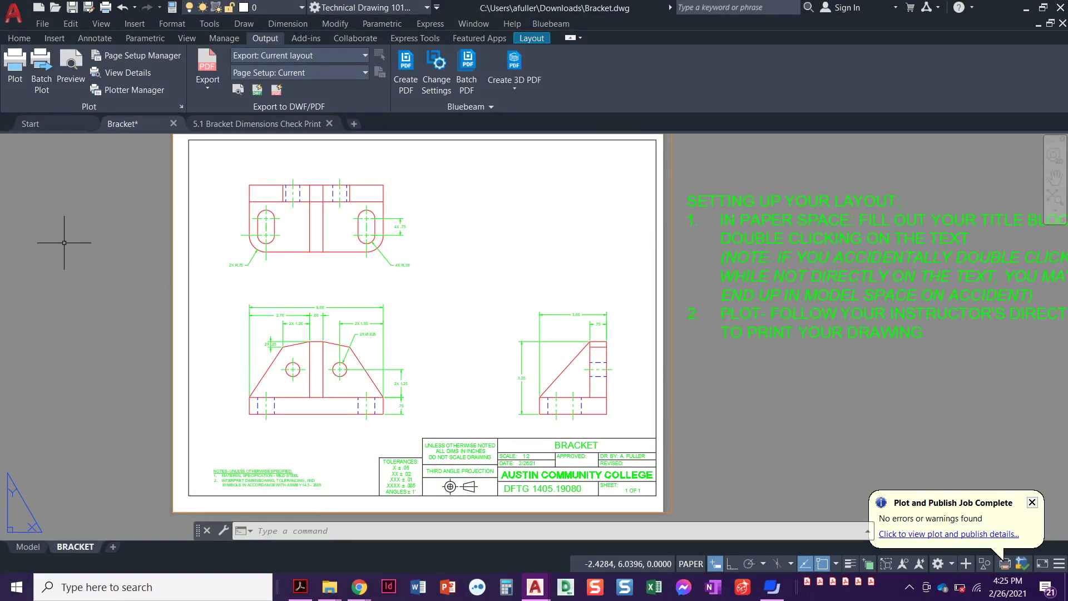
middle_drag(82, 274, 107, 281)
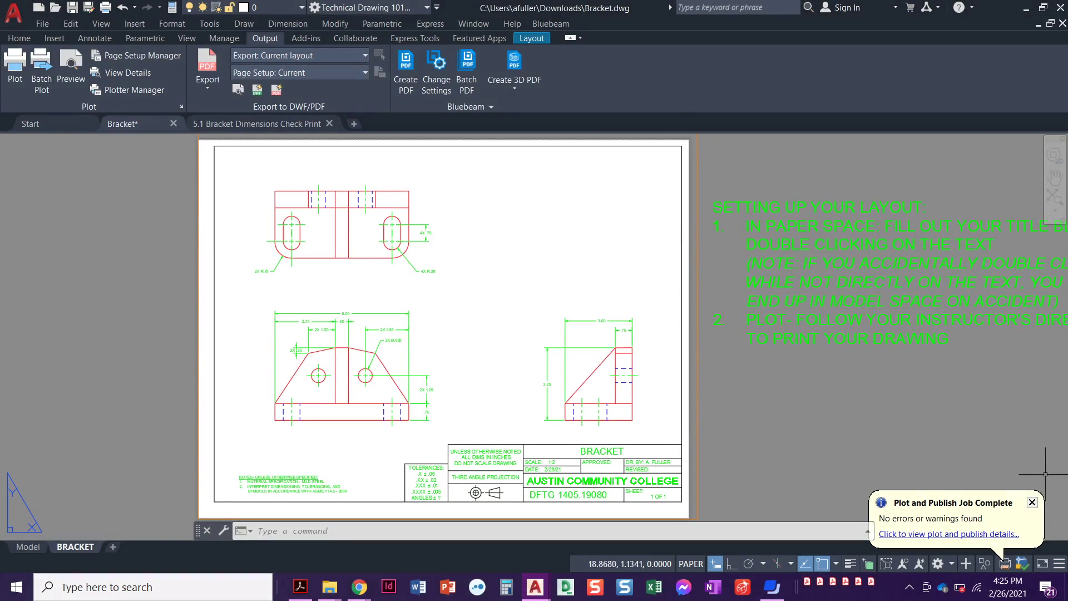
click(1033, 502)
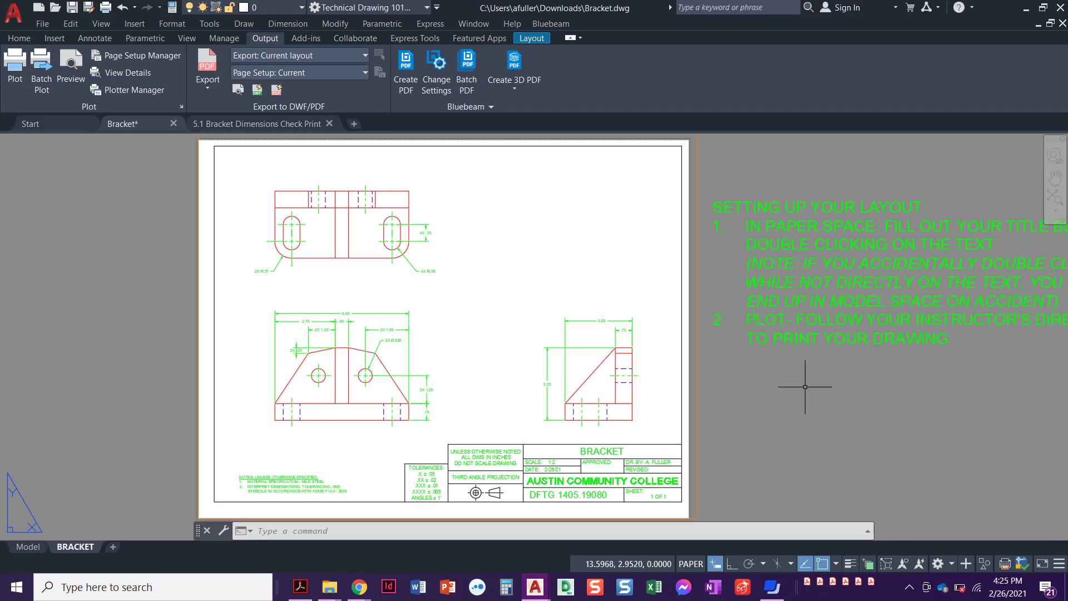